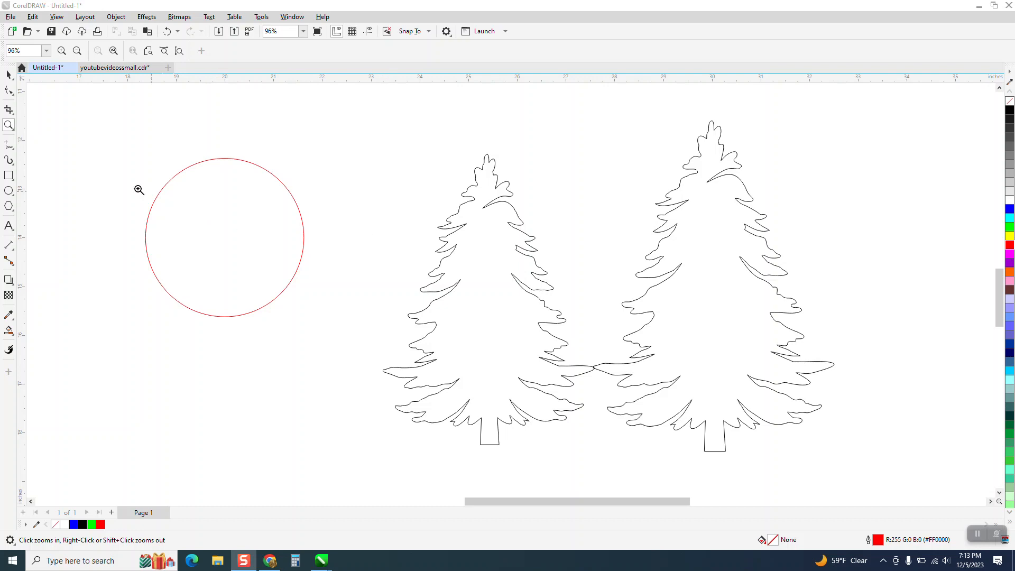
Shrink the left pine tree proportionally to a little over half its size, keeping its lower-left corner in place
click(9, 76)
key(space)
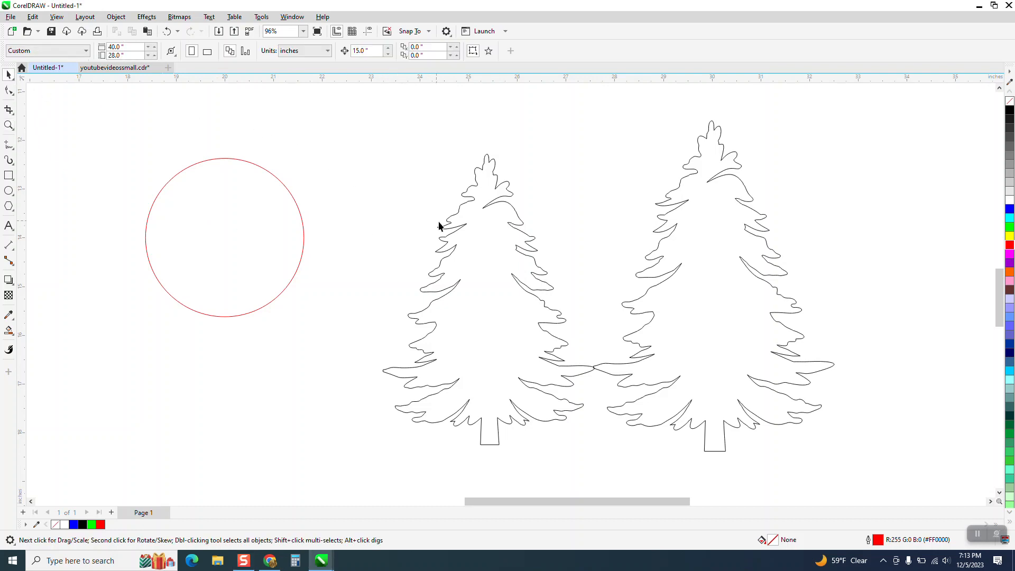
click(293, 240)
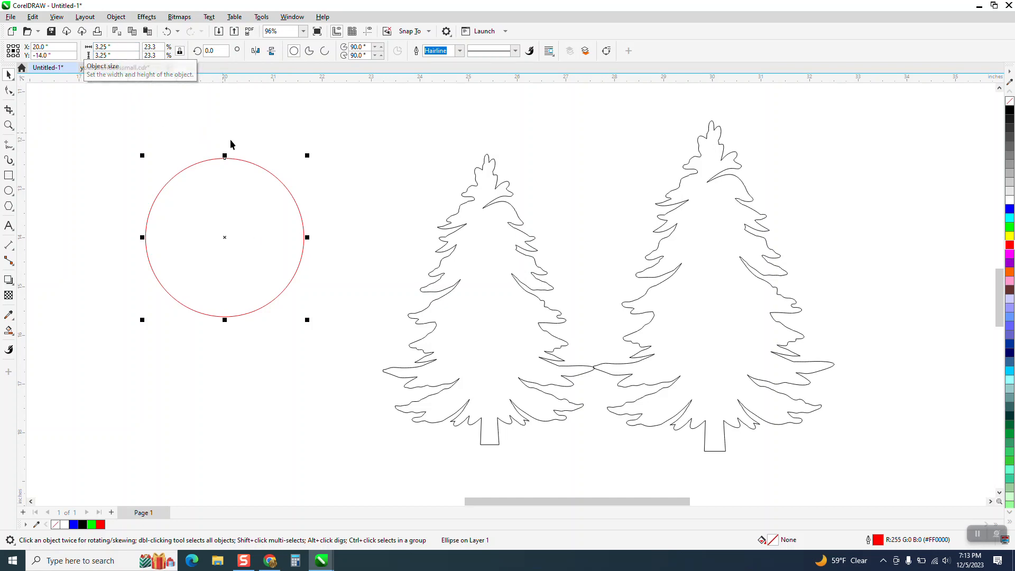
click(507, 219)
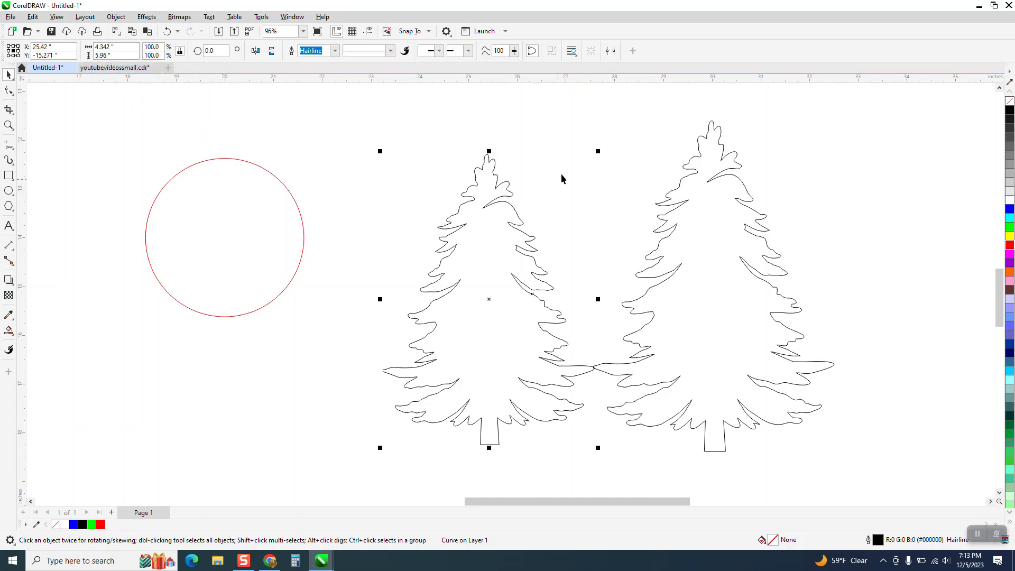
drag(598, 151, 521, 263)
Shrink the right pine tree proportionally to about 2.445 by 3.357 inches and place it beside the left tree
click(702, 235)
drag(835, 117, 713, 286)
click(712, 270)
drag(646, 356, 560, 343)
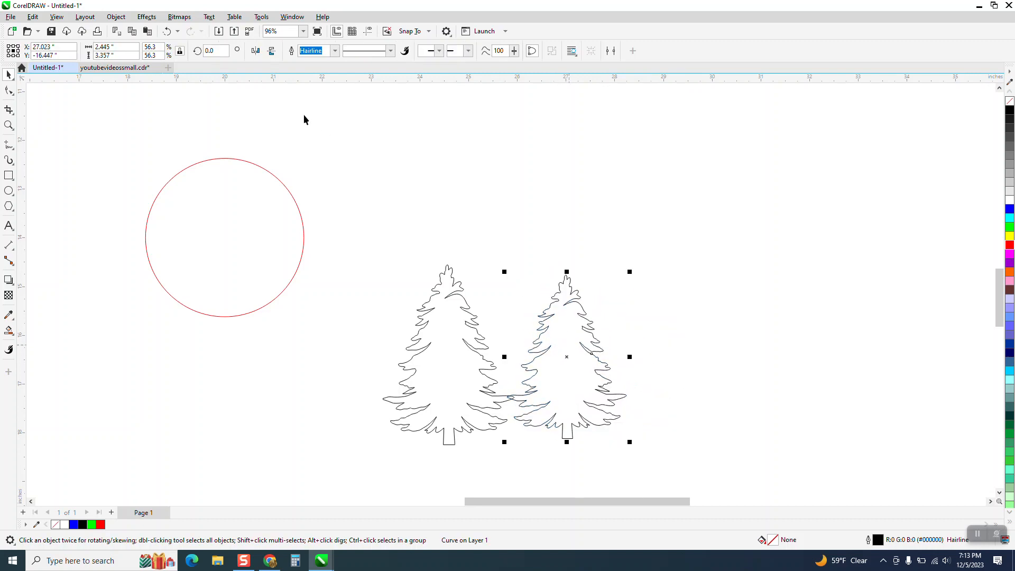
Mirror the right tree horizontally and move it so its branches overlap the left tree
click(271, 53)
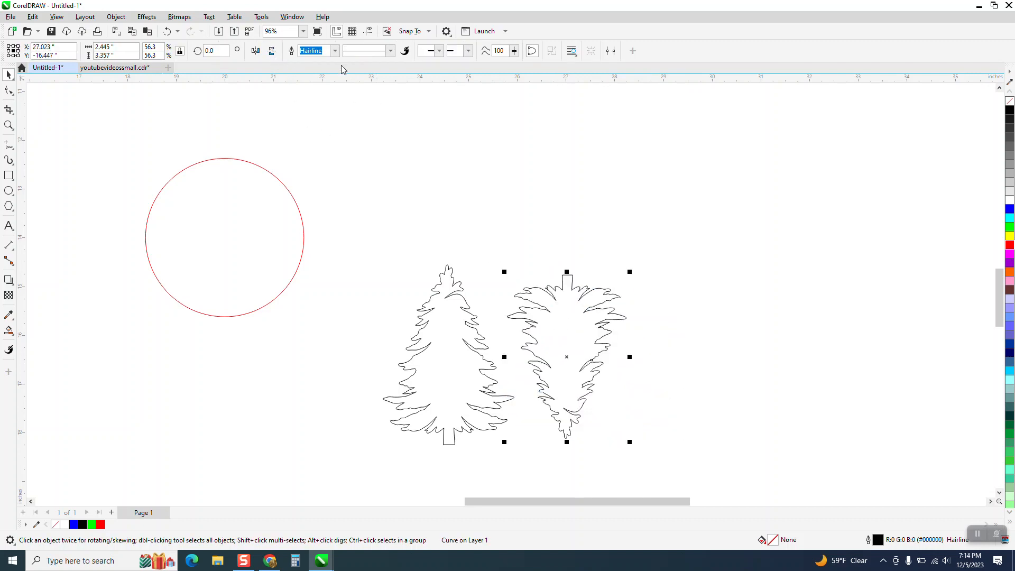
click(272, 52)
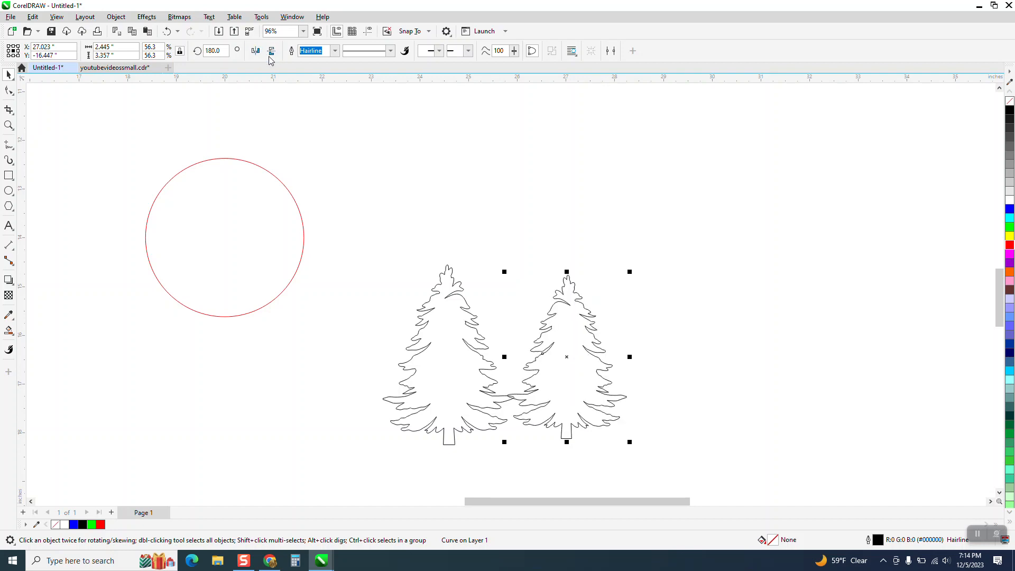
drag(581, 347, 548, 331)
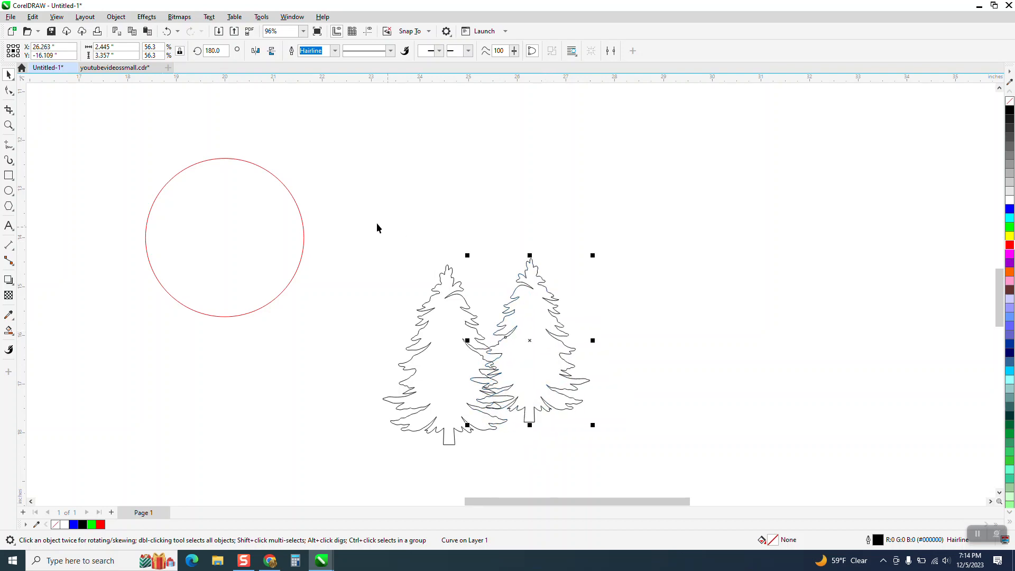
Weld the two overlapping trees into one shape and move it up beside the circle
drag(362, 217, 622, 452)
drag(527, 337, 519, 191)
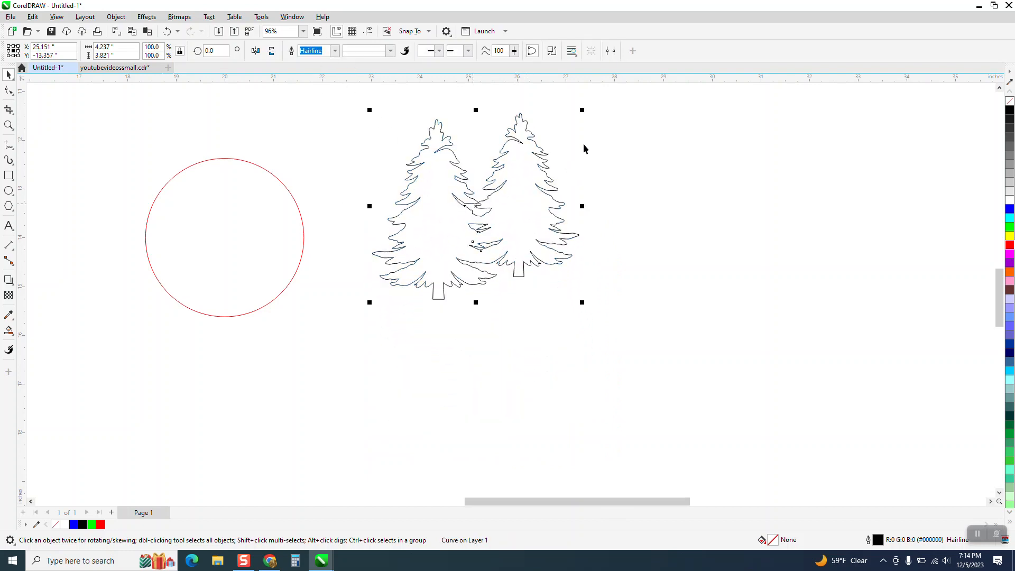
Shrink the welded trees to about 1.887 by 1.702 inches and place them over the circle's lower-right edge
drag(584, 110, 491, 194)
drag(455, 242, 416, 242)
drag(456, 183, 440, 202)
drag(409, 239, 300, 248)
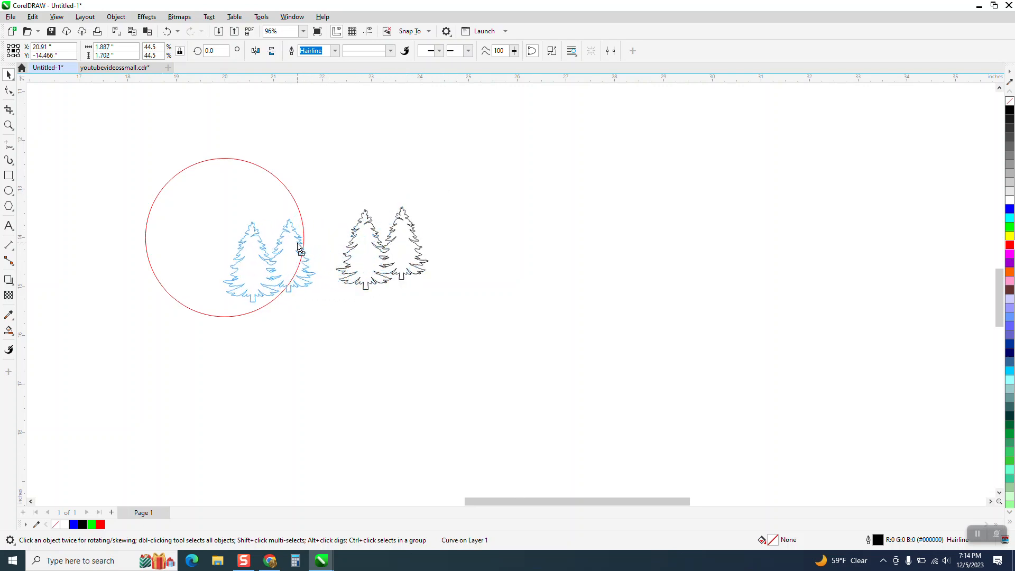
drag(298, 244, 298, 245)
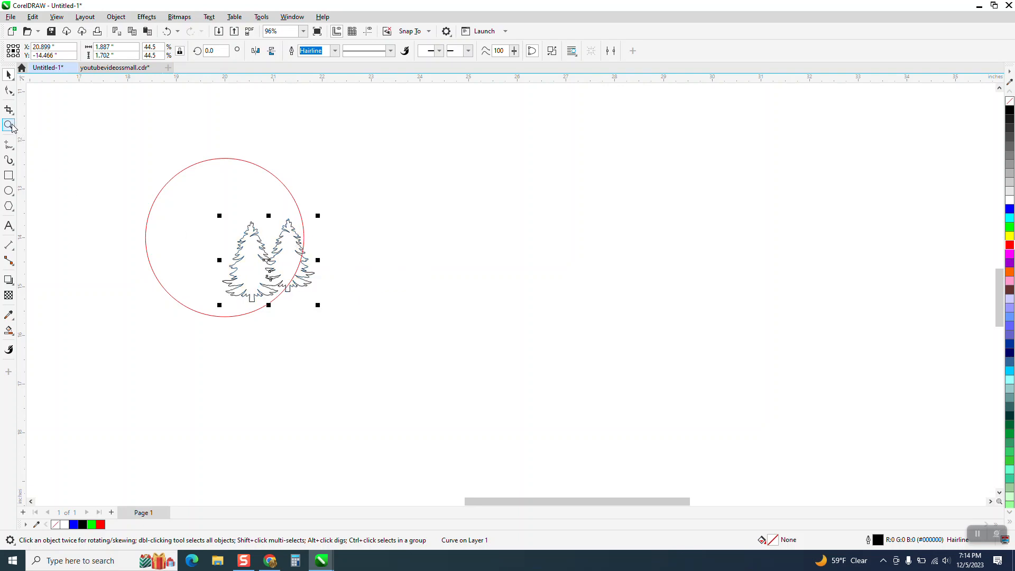
Try mirroring the welded trees horizontally on the circle, and flip them back to their original orientation
click(227, 50)
text(180)
key(Return)
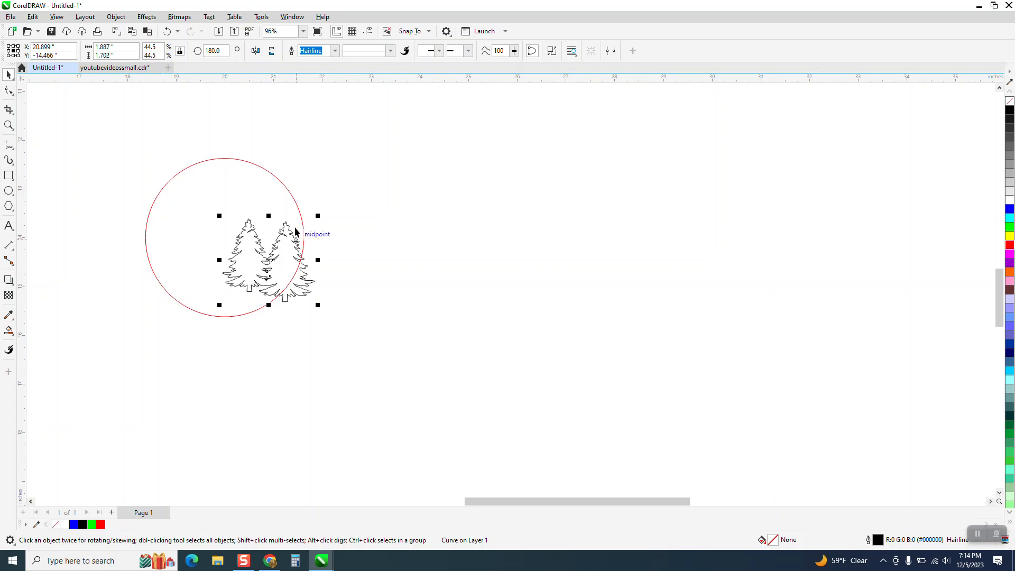
click(256, 51)
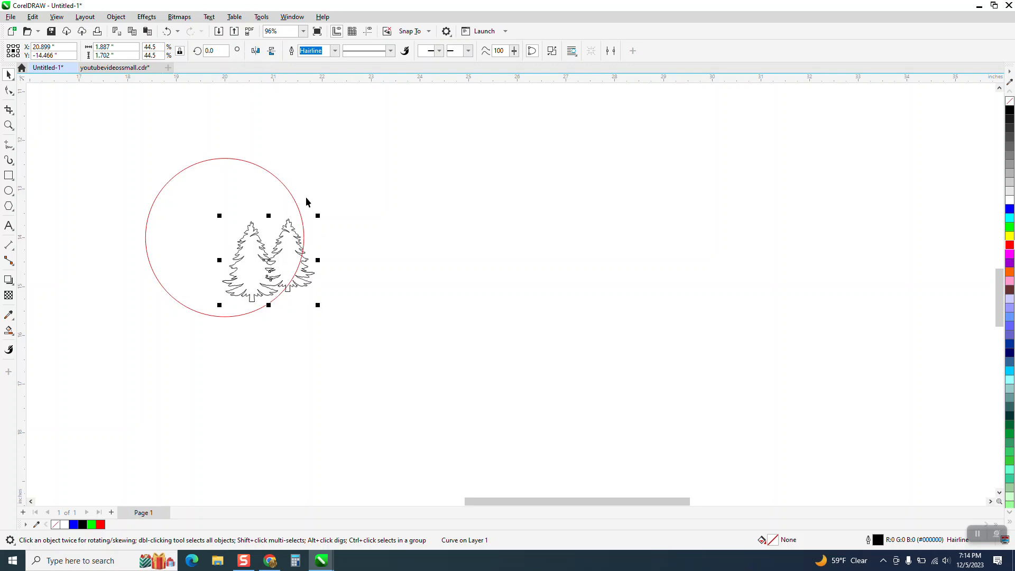
Undo the mirroring, moves, resizing and weld of the trees, back to two separate overlapping trees
click(168, 32)
click(167, 32)
click(168, 32)
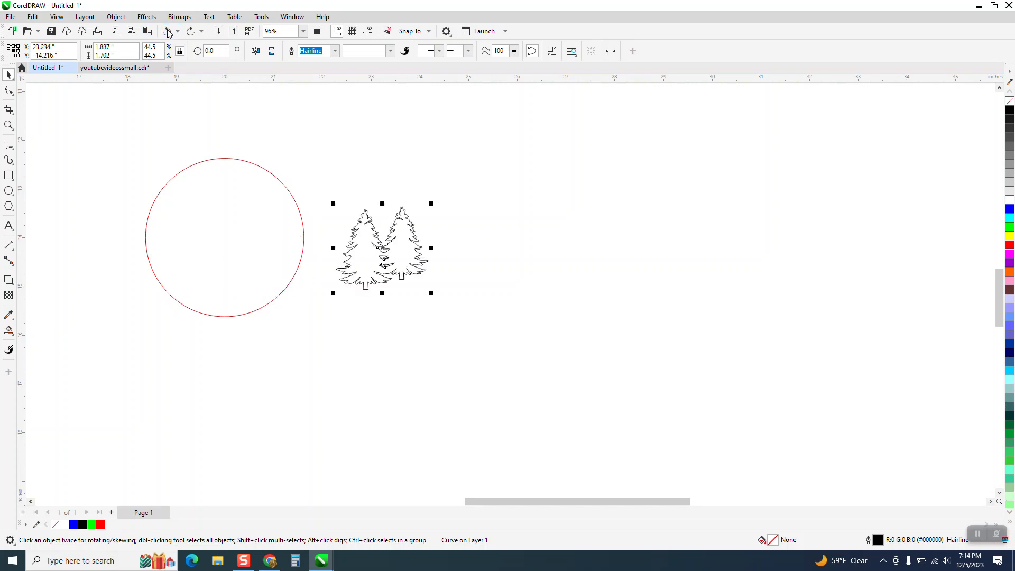
click(168, 32)
click(167, 32)
click(167, 32)
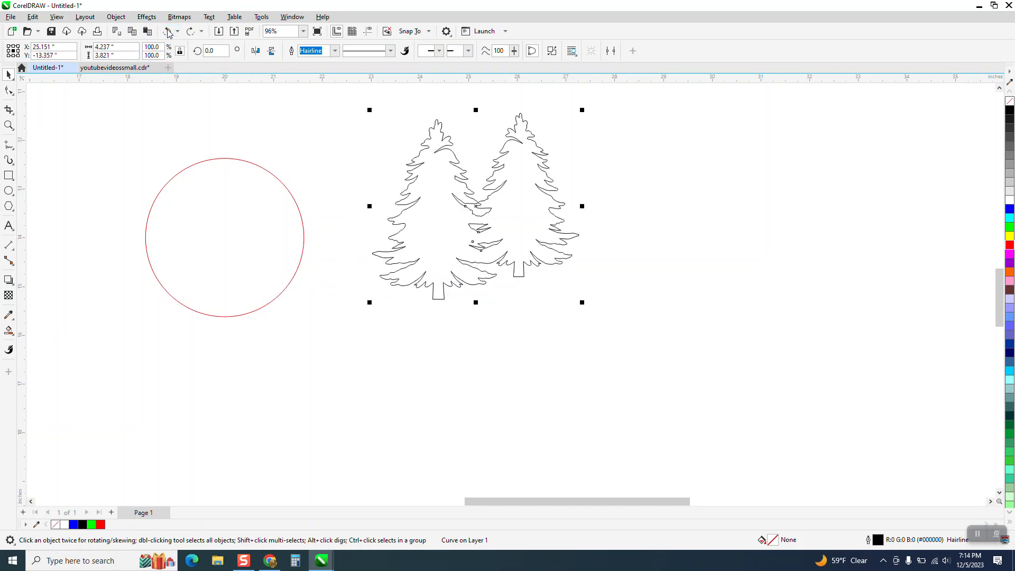
click(168, 31)
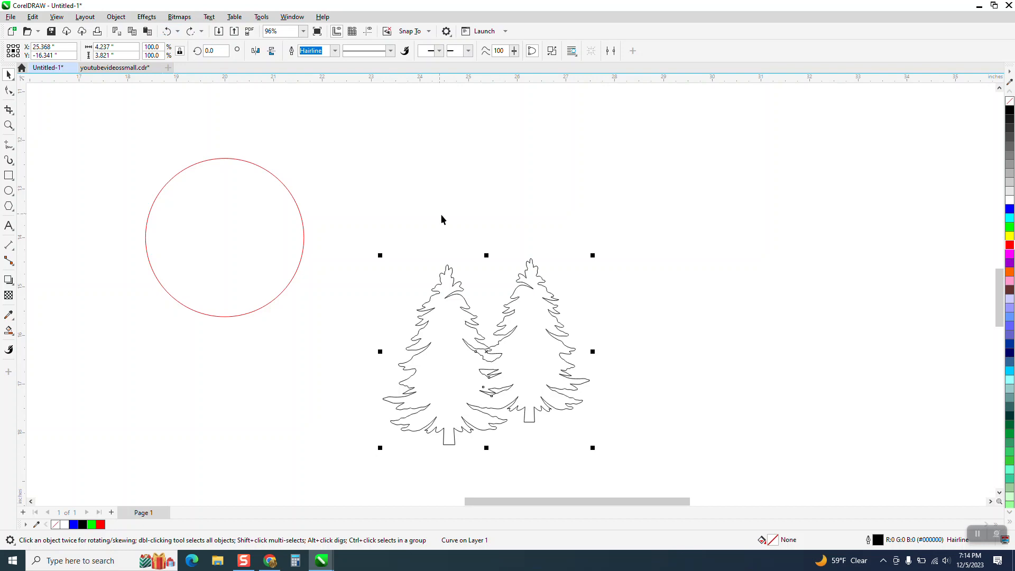
click(168, 33)
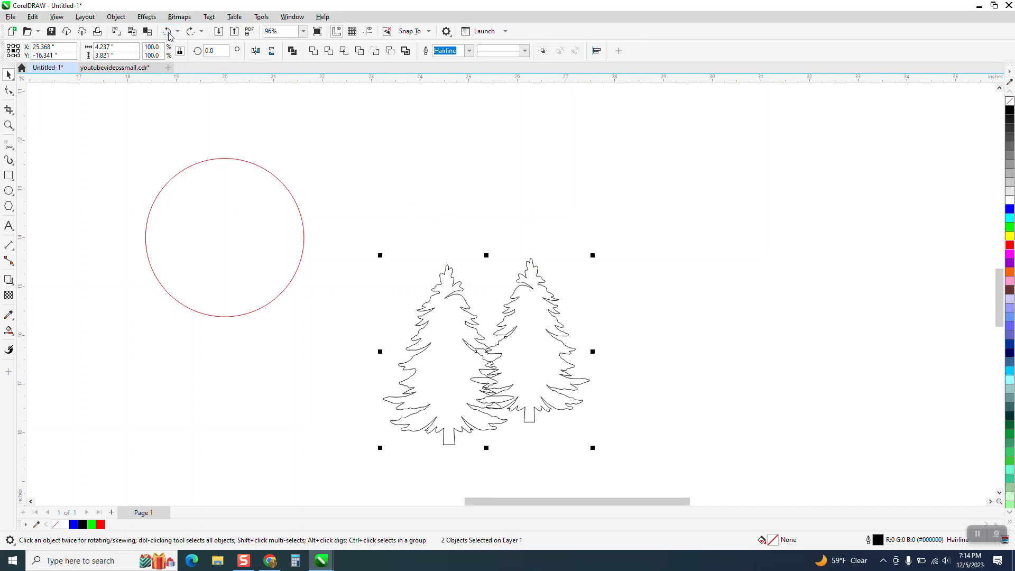
Raise the right tree relative to the left one and shrink both trees together proportionally to about half size
click(451, 197)
drag(542, 287, 559, 225)
drag(533, 423, 646, 430)
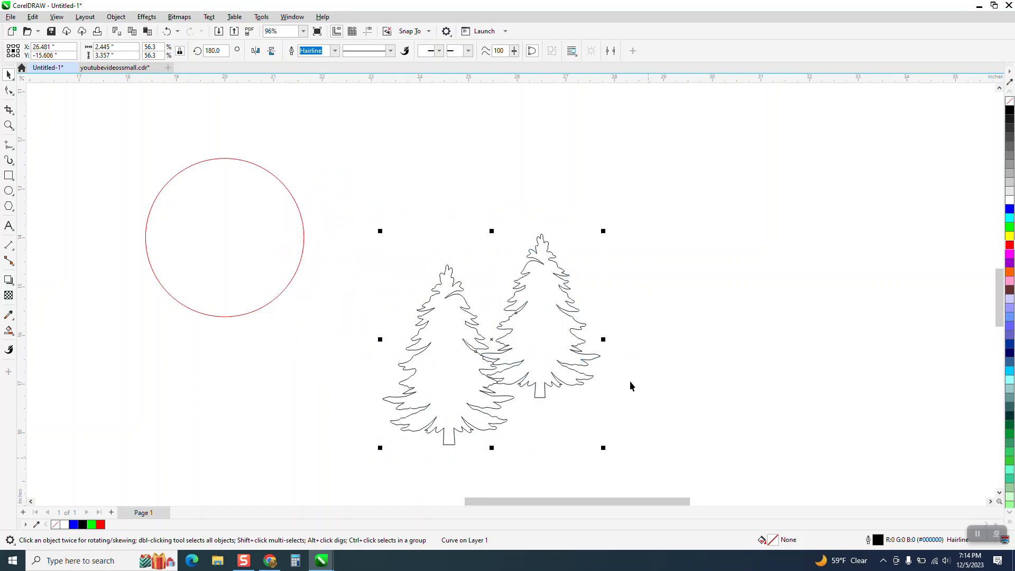
drag(604, 232, 500, 322)
Place both trees overlapping each other across the circle's lower-right edge and weld them into one shape
click(471, 374)
drag(467, 394, 303, 249)
drag(423, 394, 271, 254)
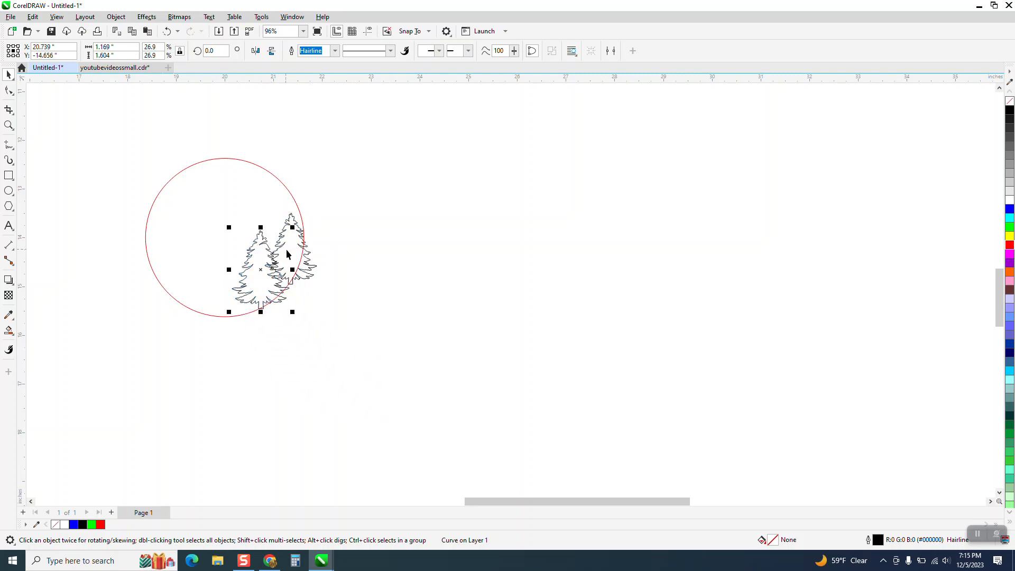
drag(245, 321, 225, 326)
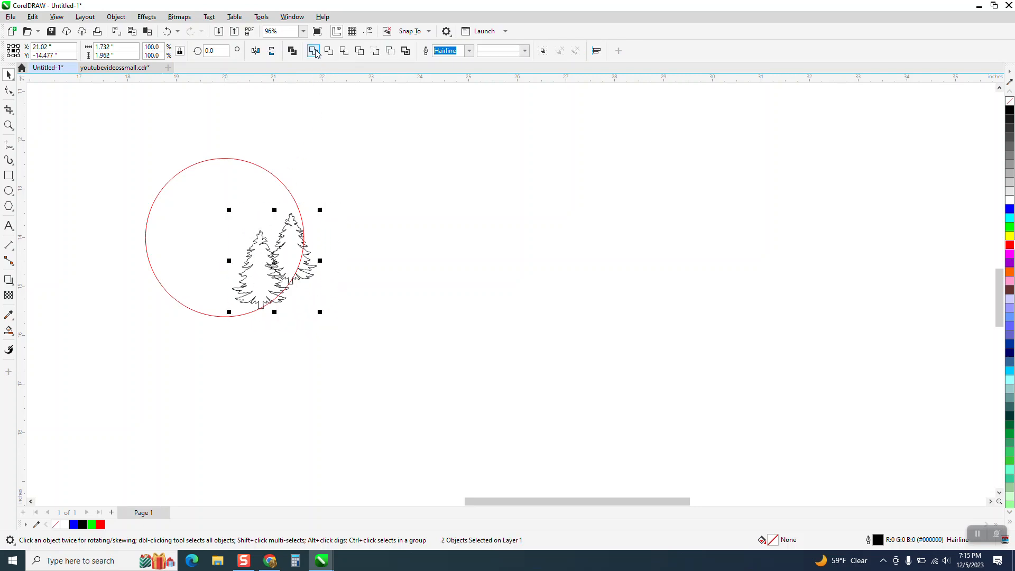
click(314, 51)
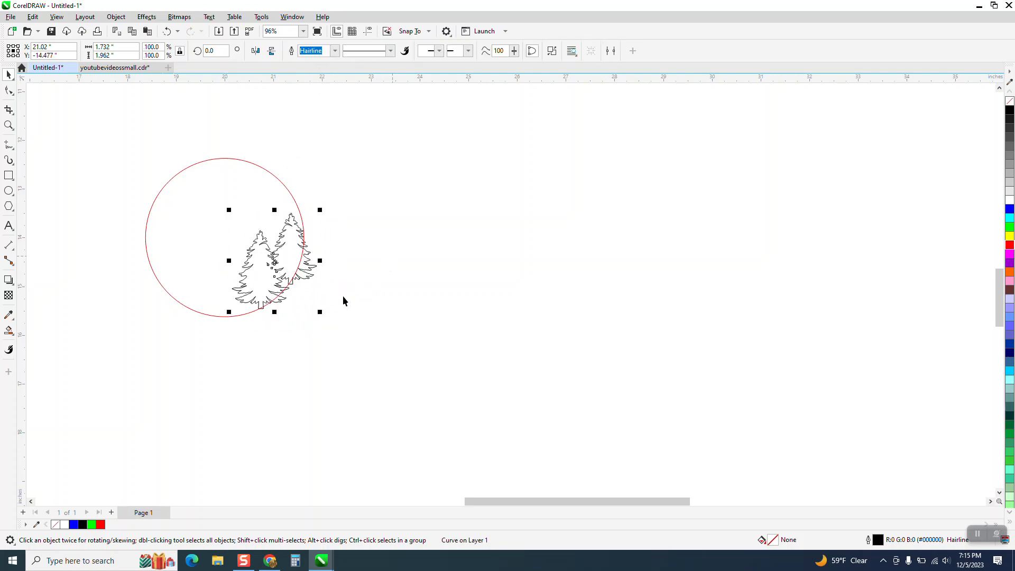
Remove the trunk segments that extend outside the circle on both trees with Virtual Segment Delete
click(9, 125)
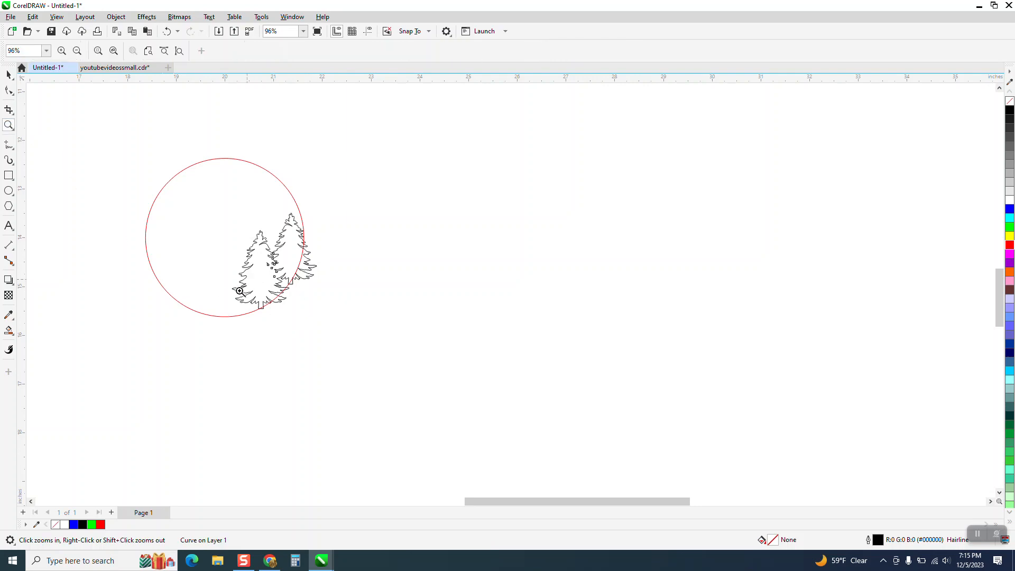
drag(236, 288, 328, 330)
click(9, 90)
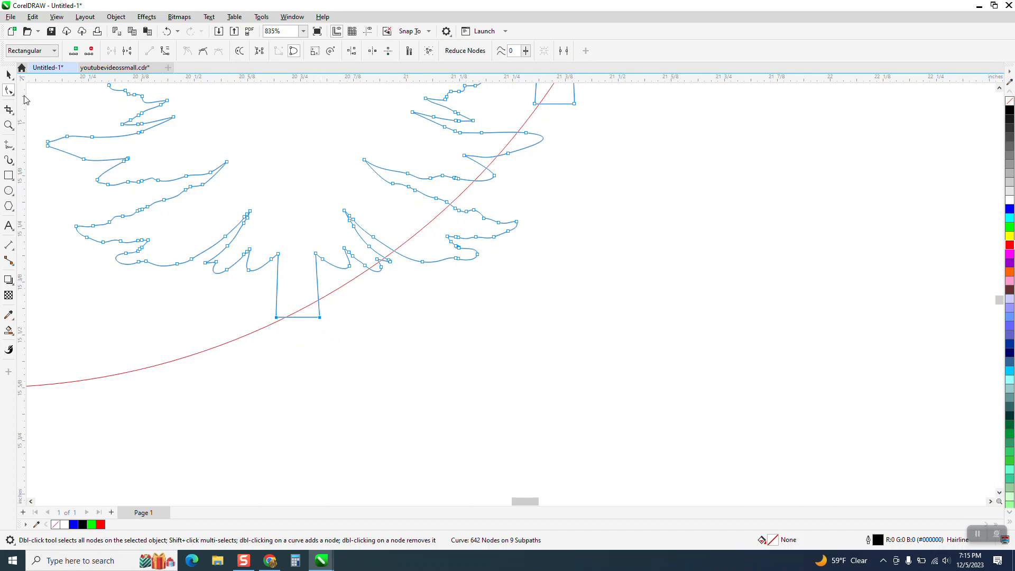
click(14, 118)
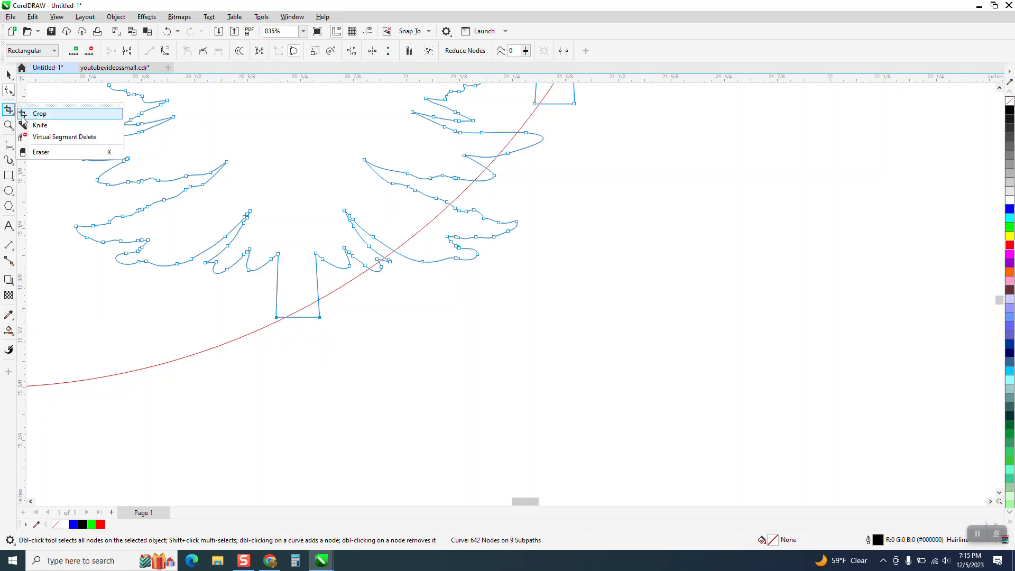
click(56, 136)
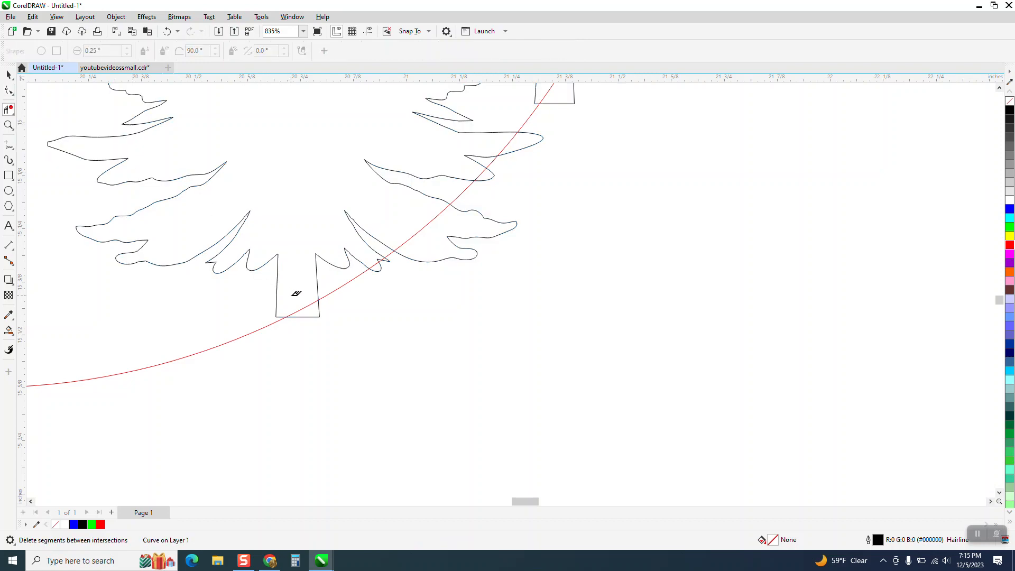
click(318, 312)
scroll(307, 306, down, 2)
scroll(476, 317, down, 4)
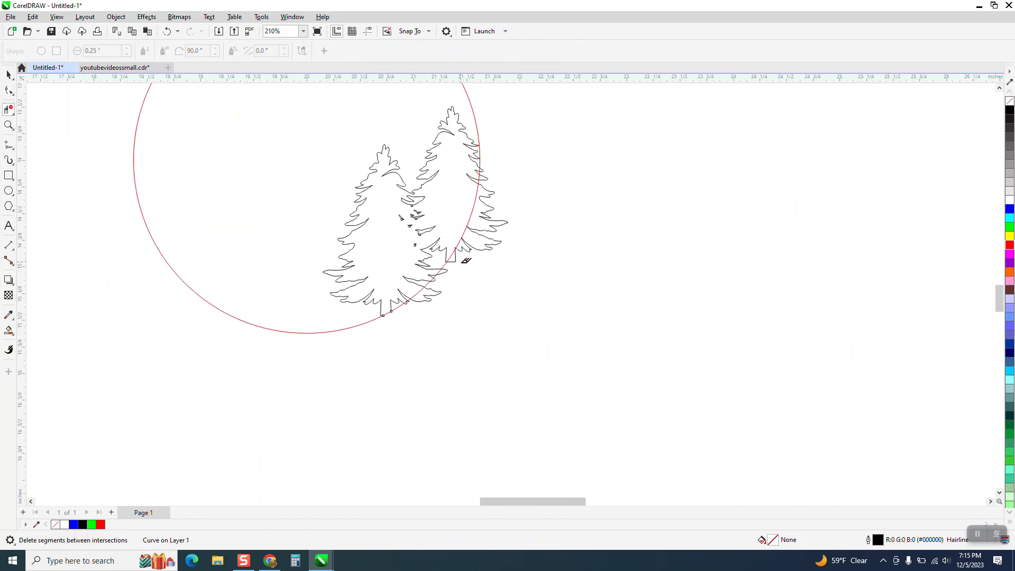
click(455, 255)
Create a concentric copy of the red circle with a diameter of 3.125 inches
click(8, 74)
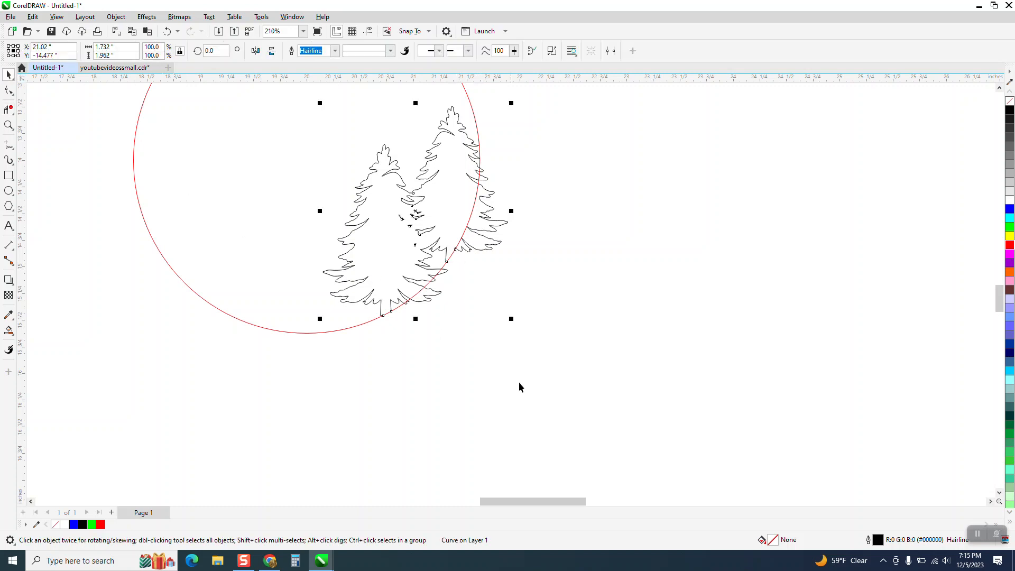
scroll(515, 381, down, 2)
click(558, 171)
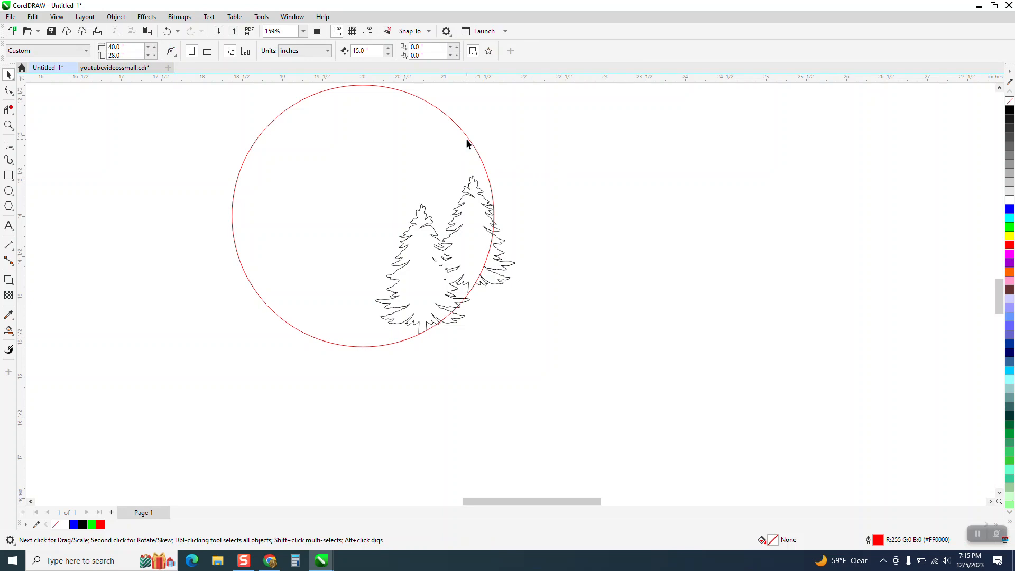
click(468, 143)
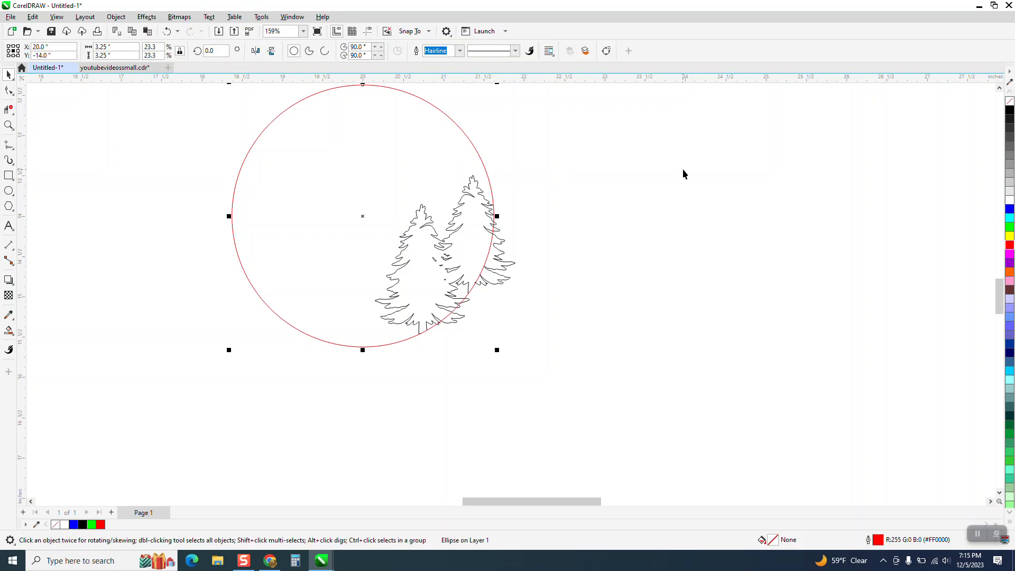
click(114, 47)
text(3)
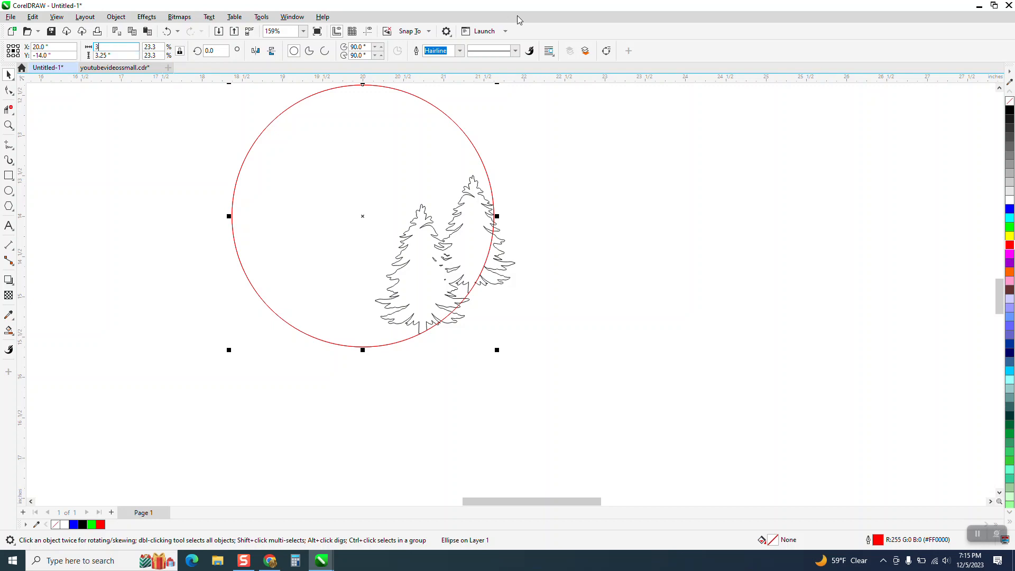
key(Return)
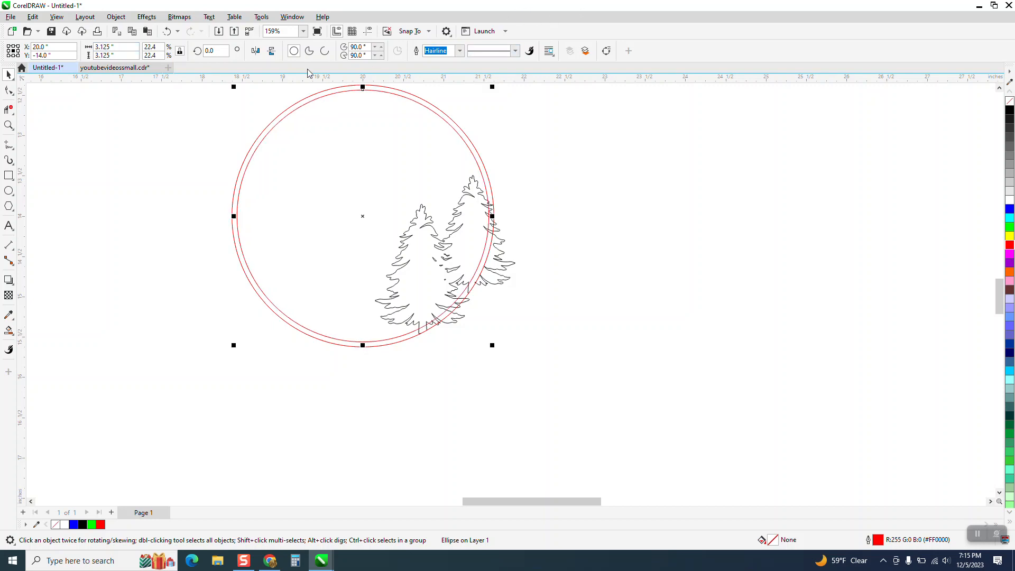
Set the inner circle's diameter to 3 inches
click(112, 47)
text(3)
key(Return)
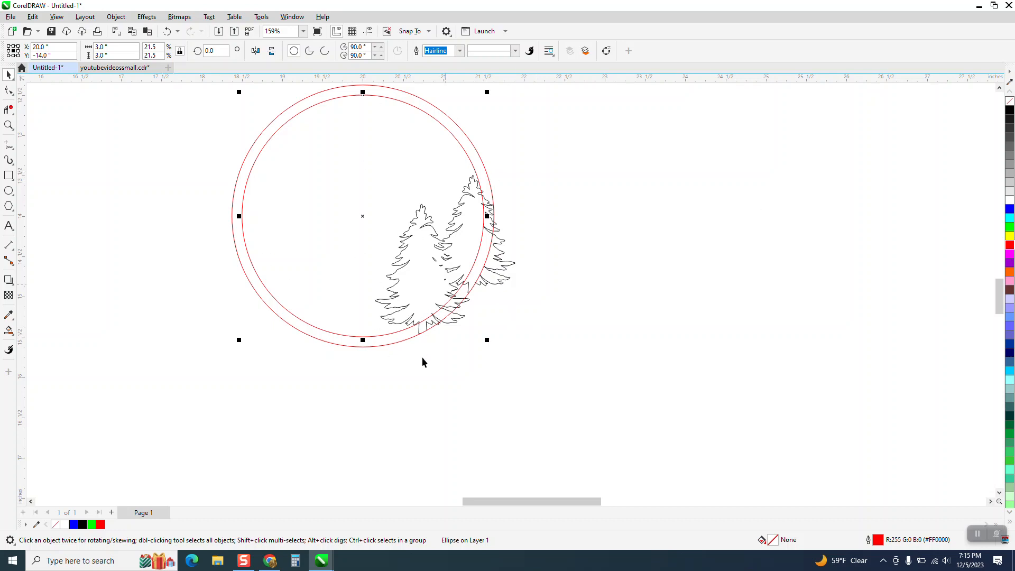
scroll(477, 401, down, 1)
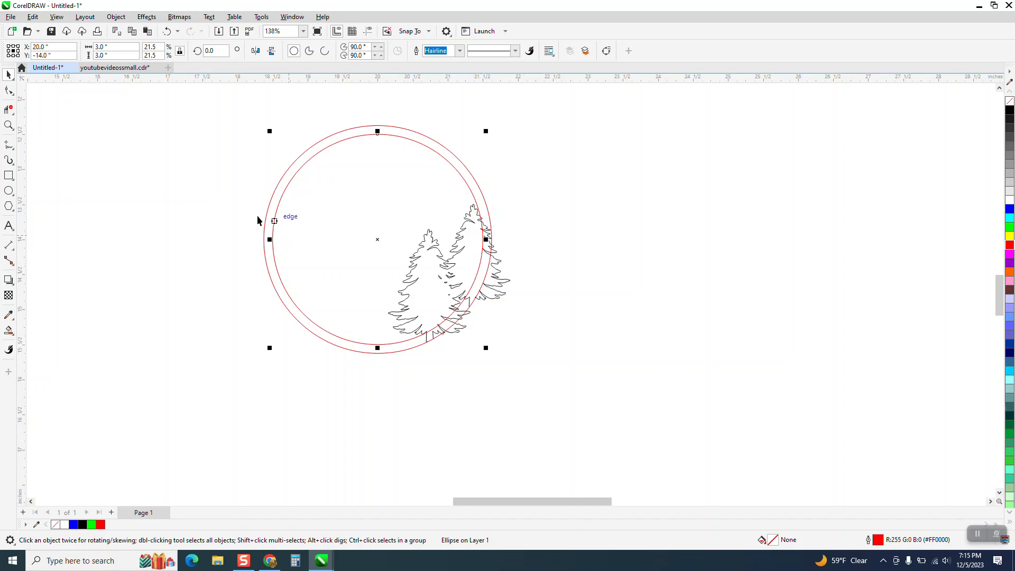
drag(225, 103, 338, 248)
drag(550, 377, 550, 377)
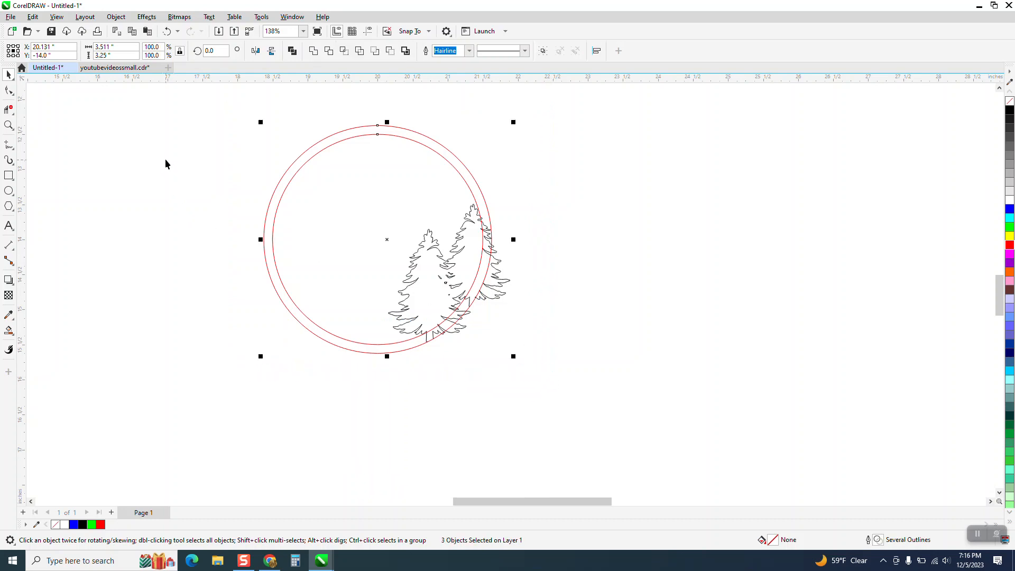
click(299, 95)
click(369, 50)
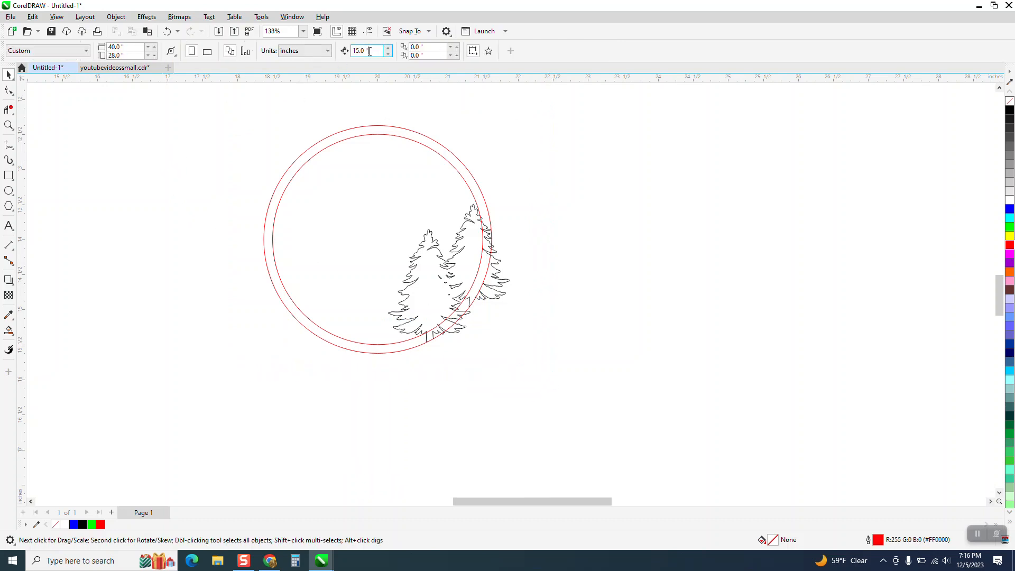
text(5)
Smart Fill the area inside the inner circle beside the trees with blue and move the filled shape 5 inches to the right
click(10, 333)
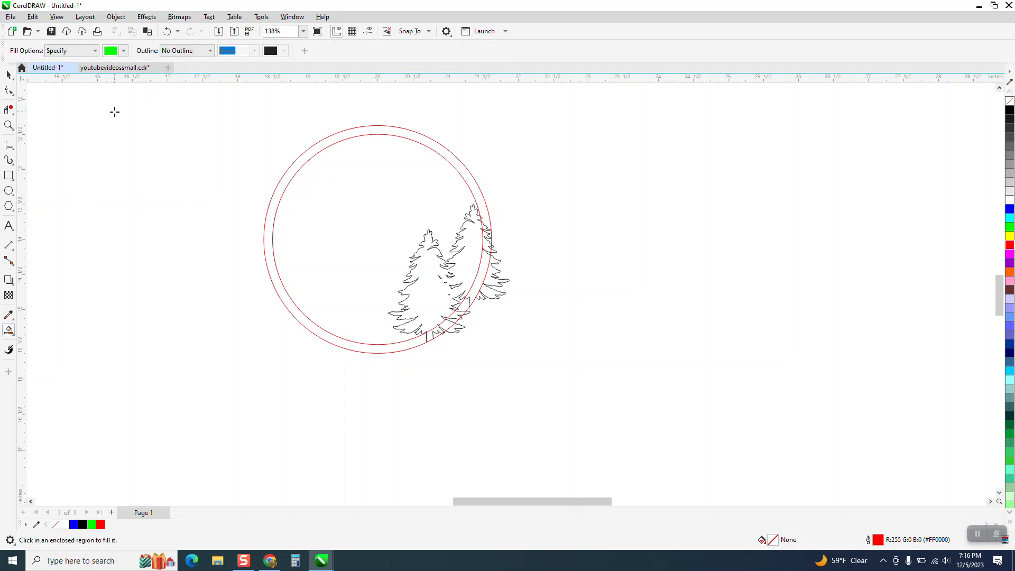
click(124, 51)
click(154, 117)
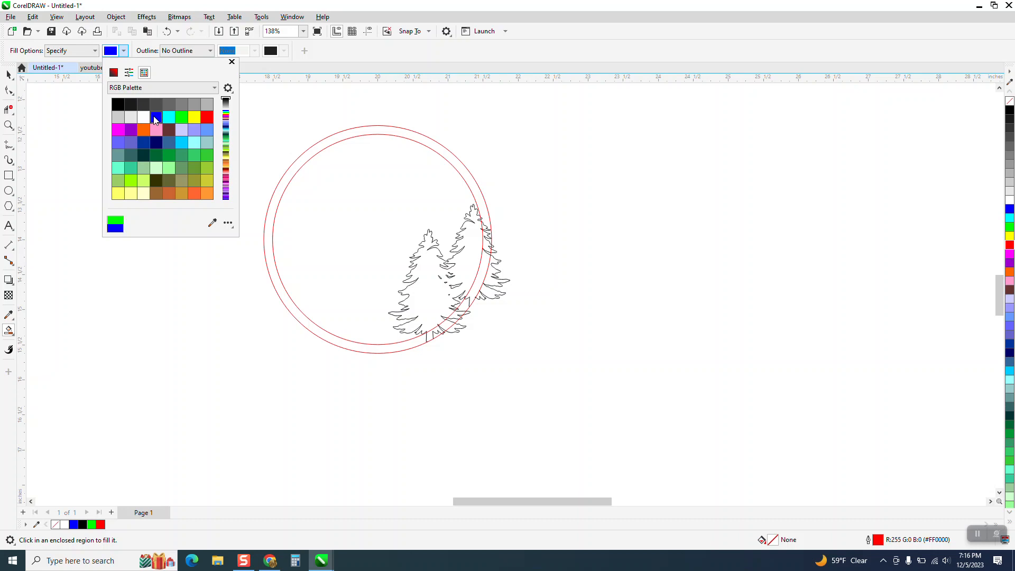
click(311, 187)
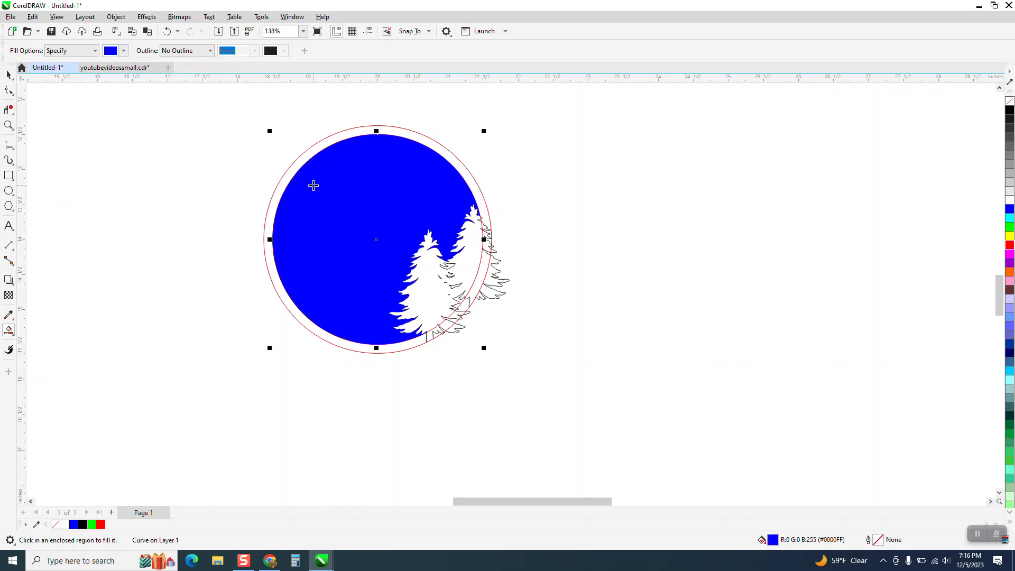
key(Right)
Draw a rectangle around the ring and trees, Smart Fill its background blue, and move that fill beside the blue circle shape
click(8, 175)
mouse_move(245, 112)
mouse_down()
mouse_move(283, 176)
mouse_move(528, 373)
mouse_up()
click(9, 331)
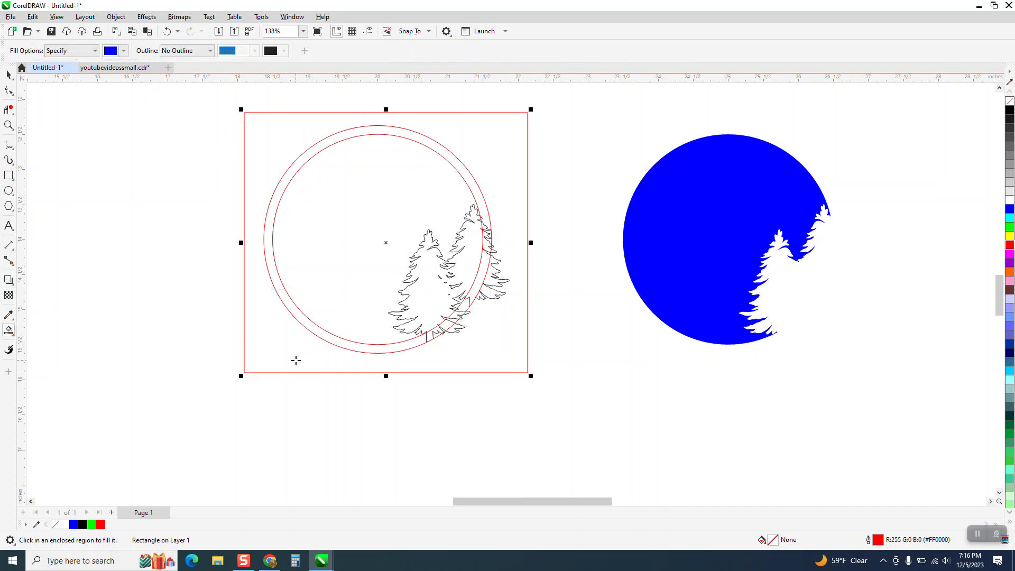
click(296, 360)
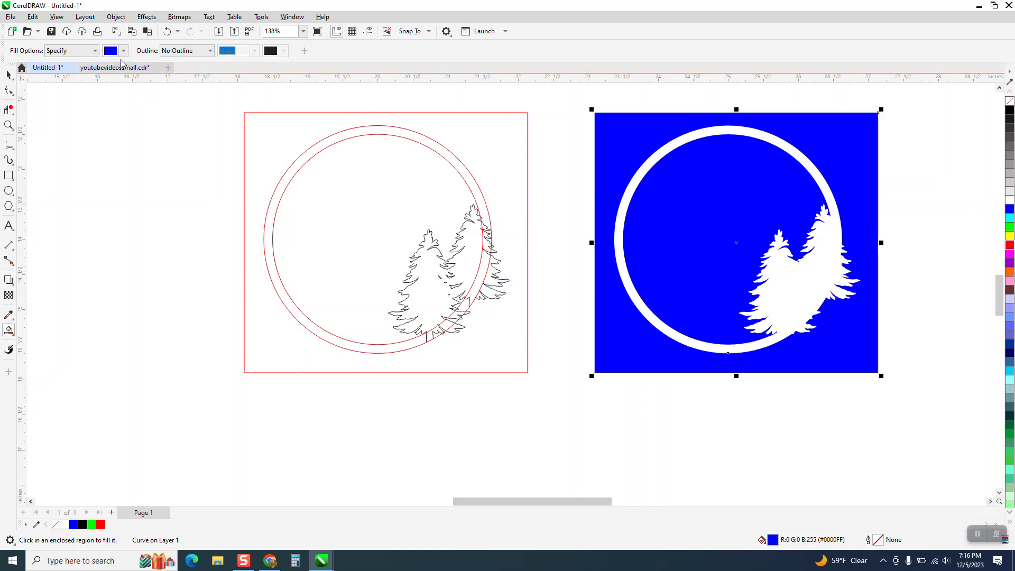
Smart Fill the white ring-and-trees gap in the blue copy with green and move the green shape 10 inches to the left
click(123, 51)
click(181, 121)
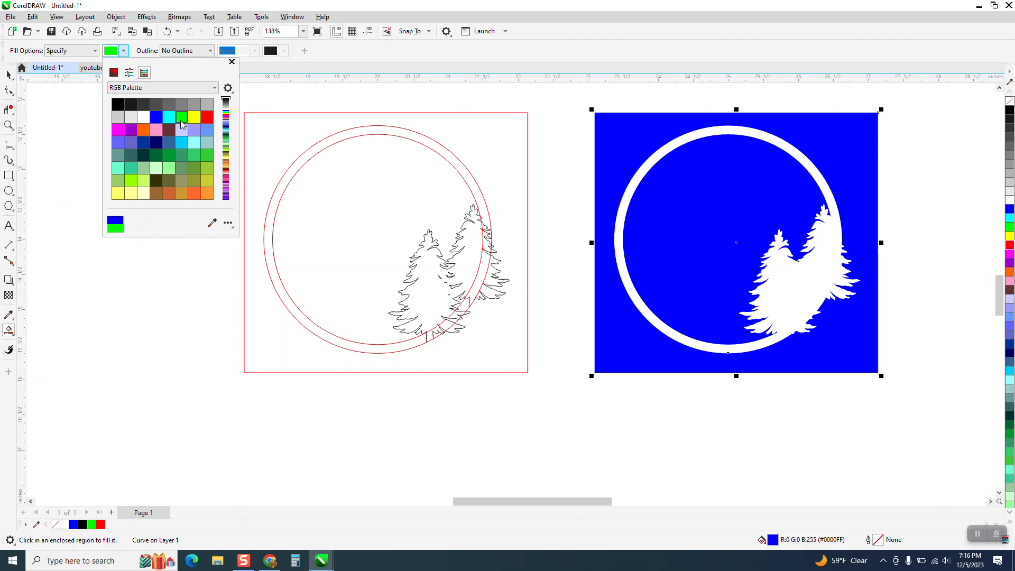
click(829, 238)
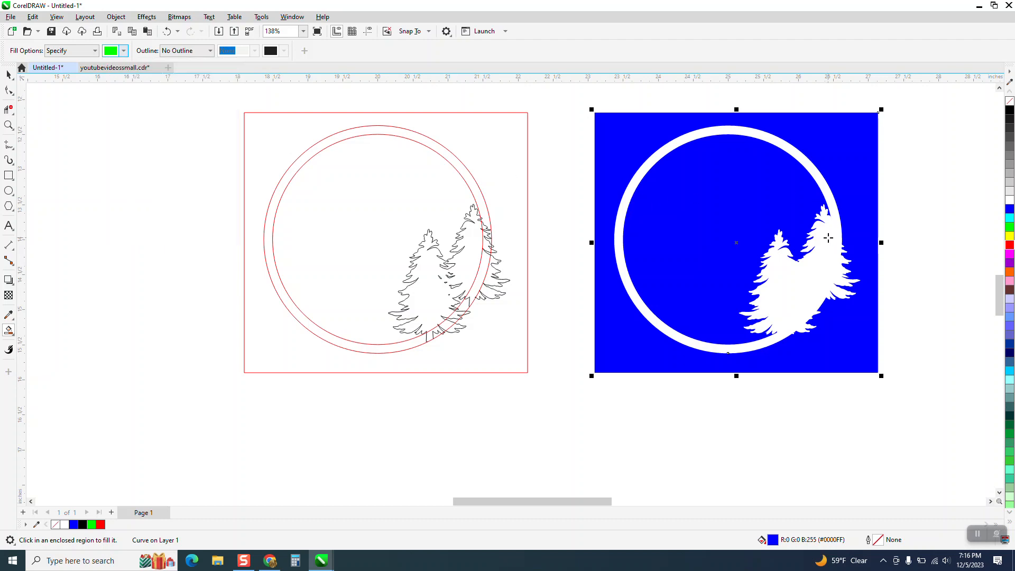
click(829, 238)
scroll(788, 210, down, 3)
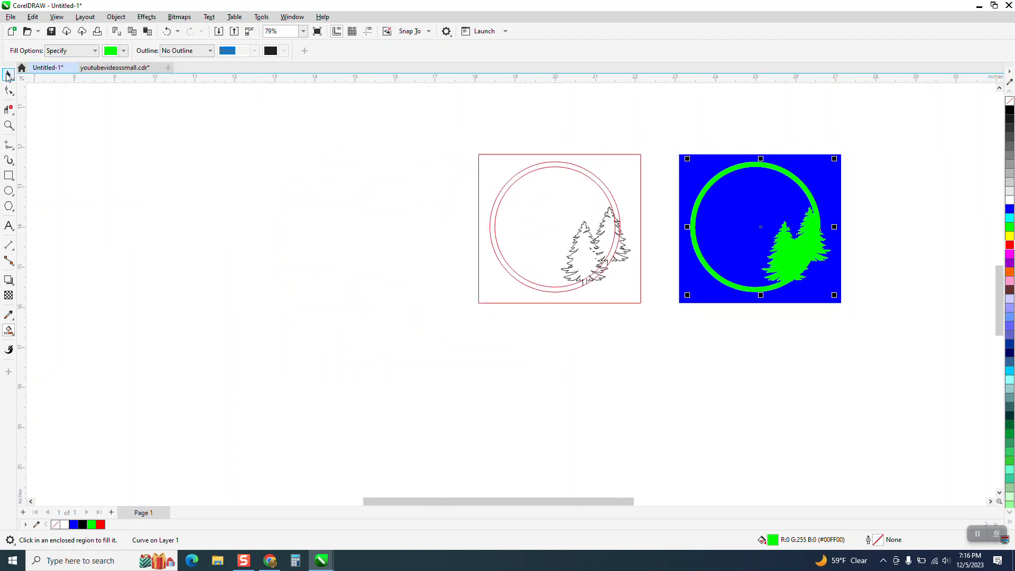
key(Left)
key(Left)
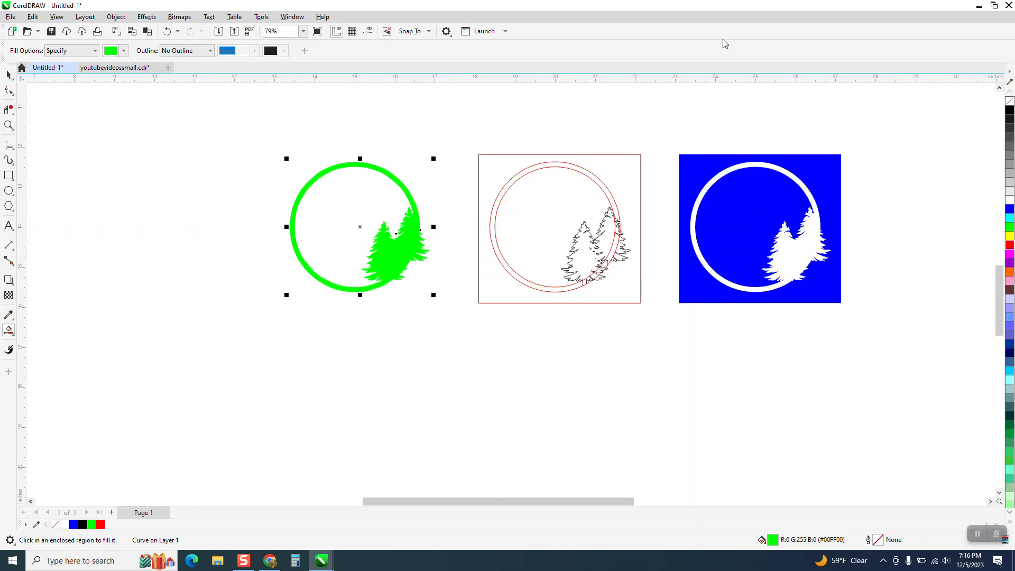
Remove the green fill from the ring-and-trees shape and give it a red outline
click(1010, 101)
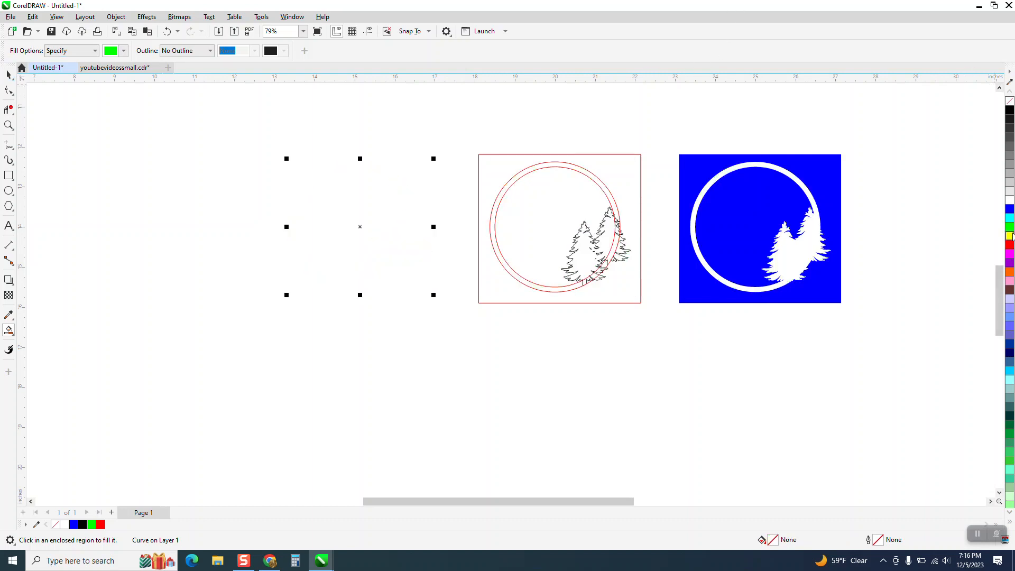
right_click(1010, 247)
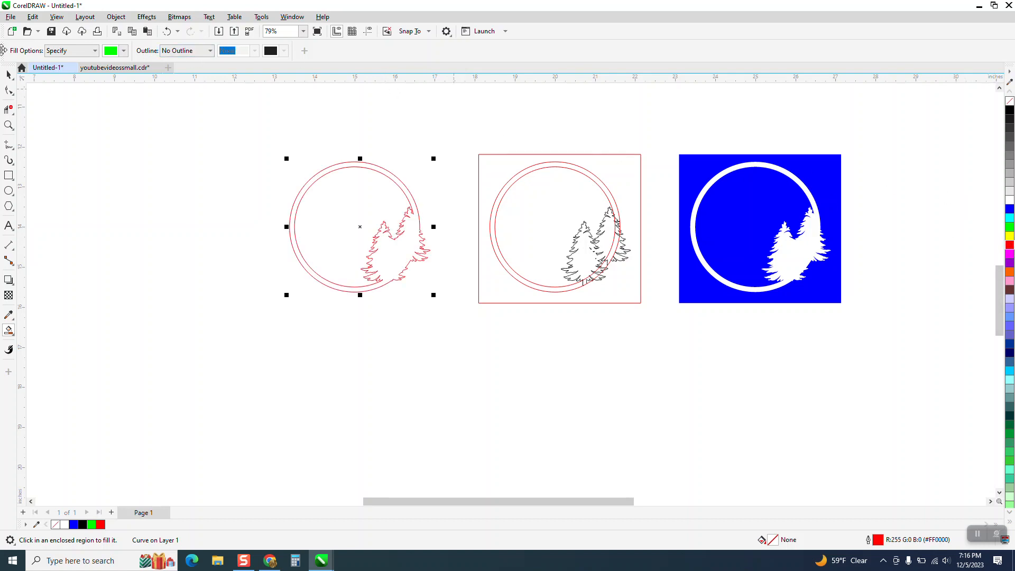
click(8, 75)
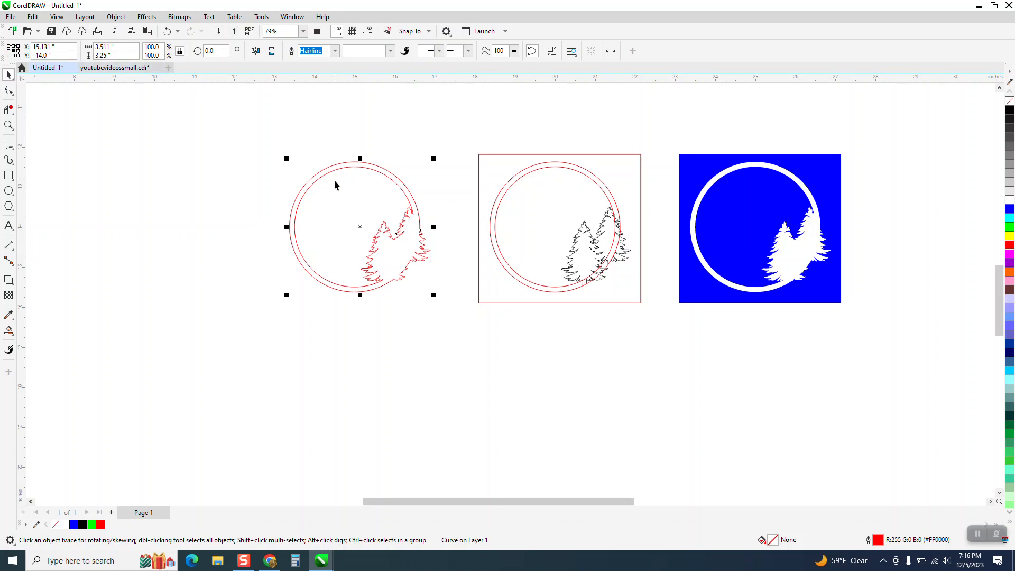
Try to set the ring-and-trees outline's width to 3.25 inches with proportions unlocked, and undo the change
click(8, 125)
drag(215, 143, 469, 338)
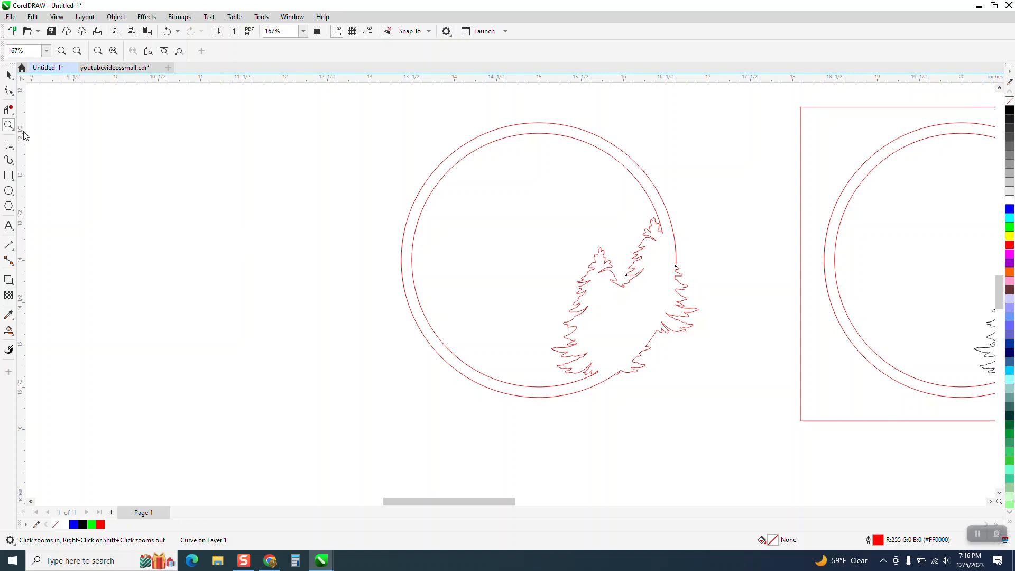
click(9, 74)
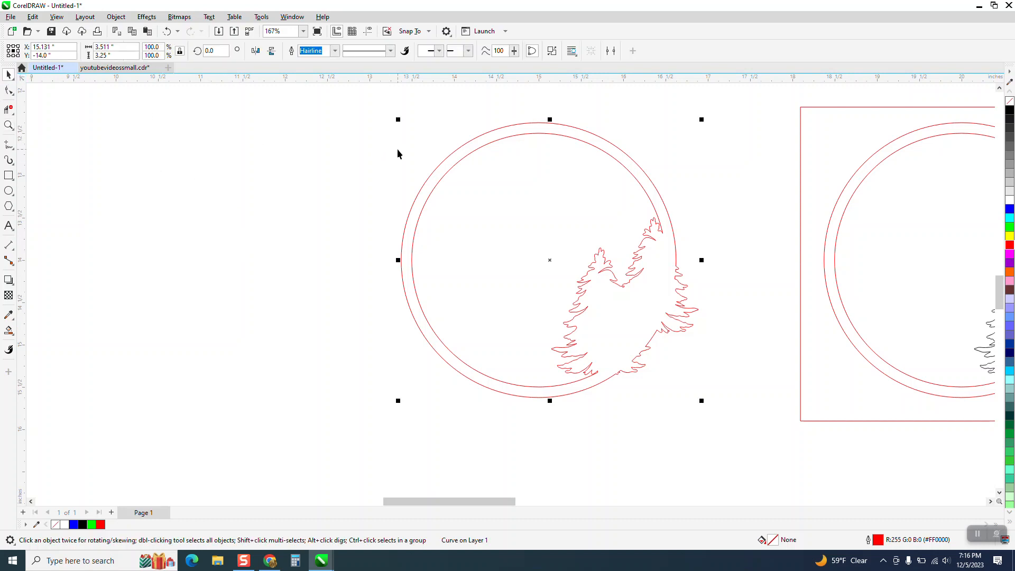
click(128, 48)
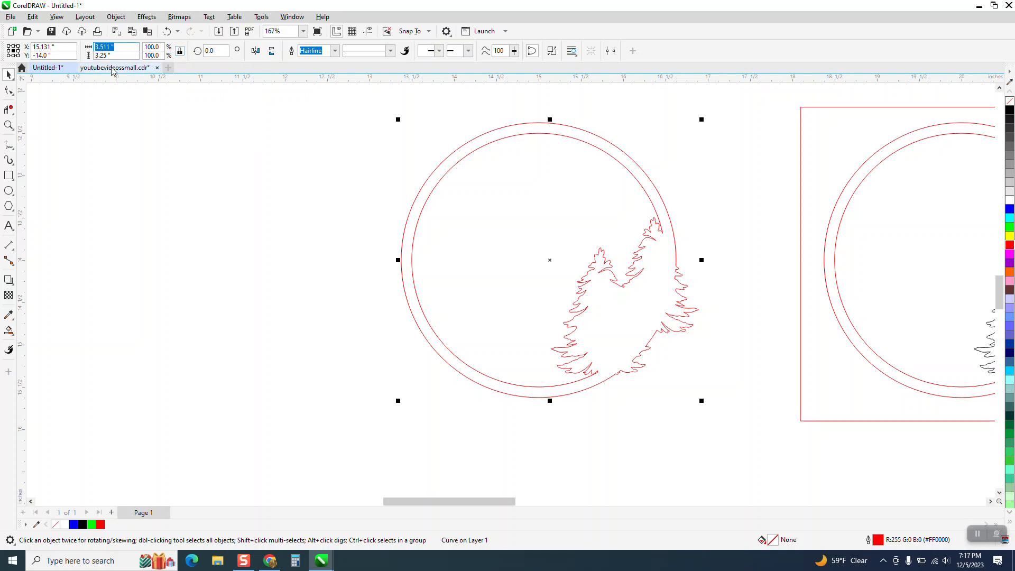
key(Tab)
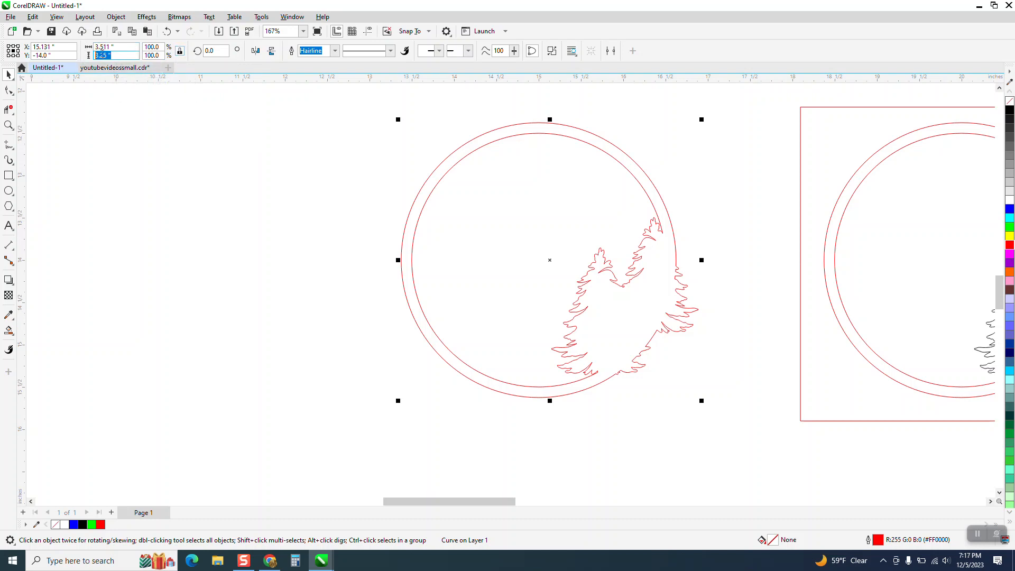
click(117, 47)
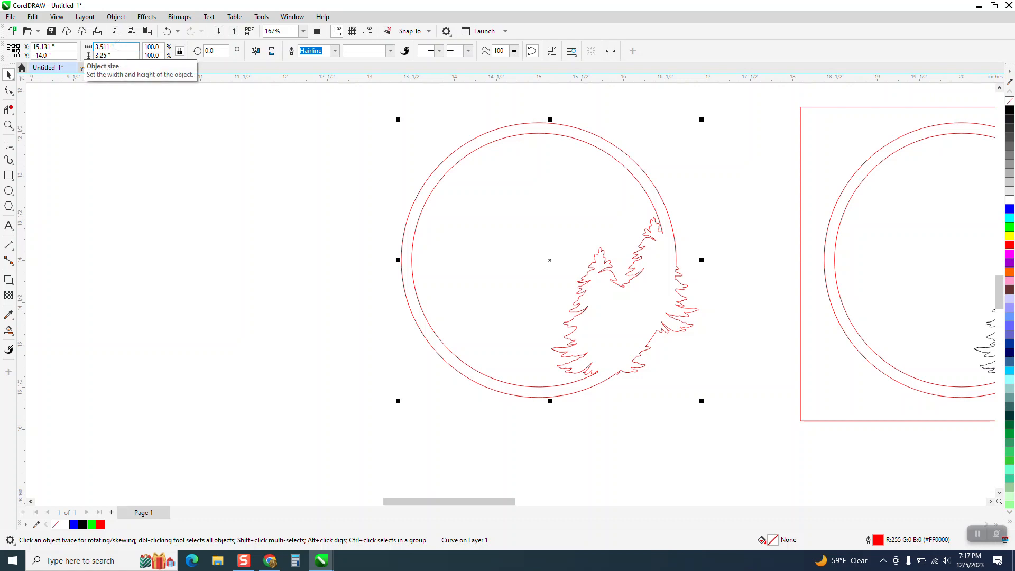
click(181, 51)
click(116, 49)
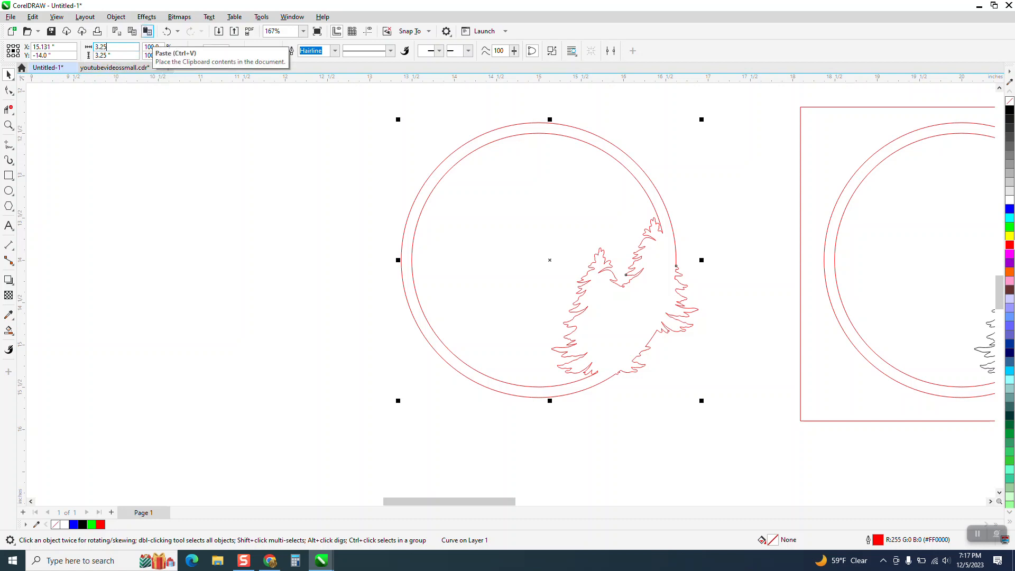
key(Return)
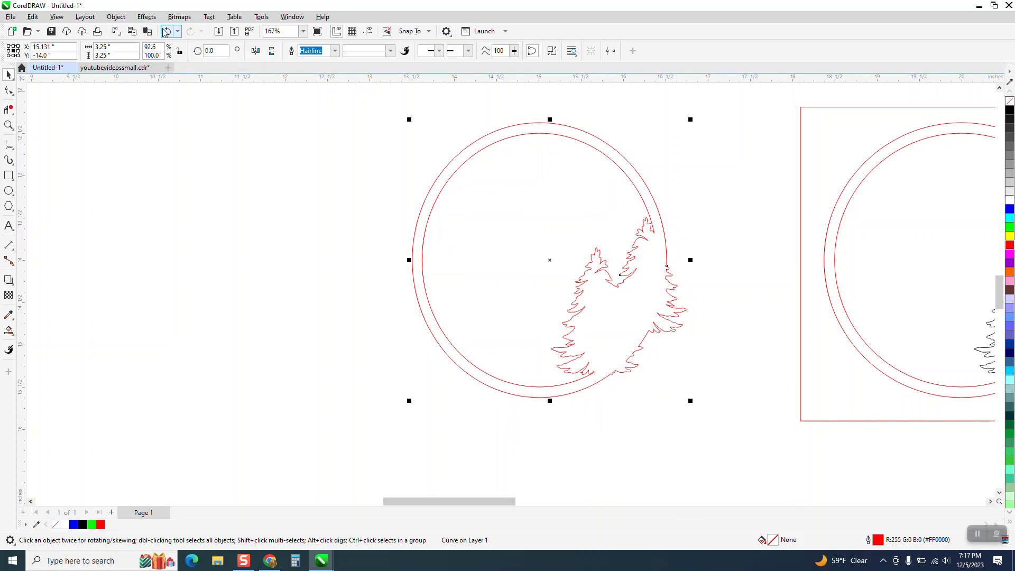
click(167, 31)
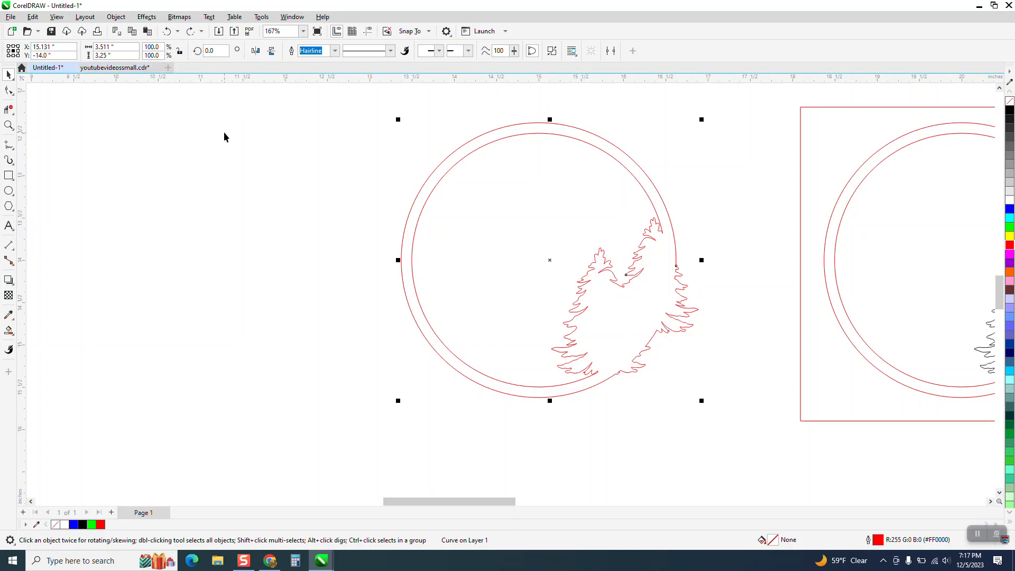
Draw a circle about 2.76 inches in diameter to the left of the ring-and-trees outline
click(9, 190)
mouse_move(335, 132)
mouse_down()
mouse_move(190, 321)
mouse_move(98, 368)
mouse_up()
Try to set the new circle's width to 3.25 inches with proportions unlocked, and undo the change
click(98, 49)
text(3.25)
key(Return)
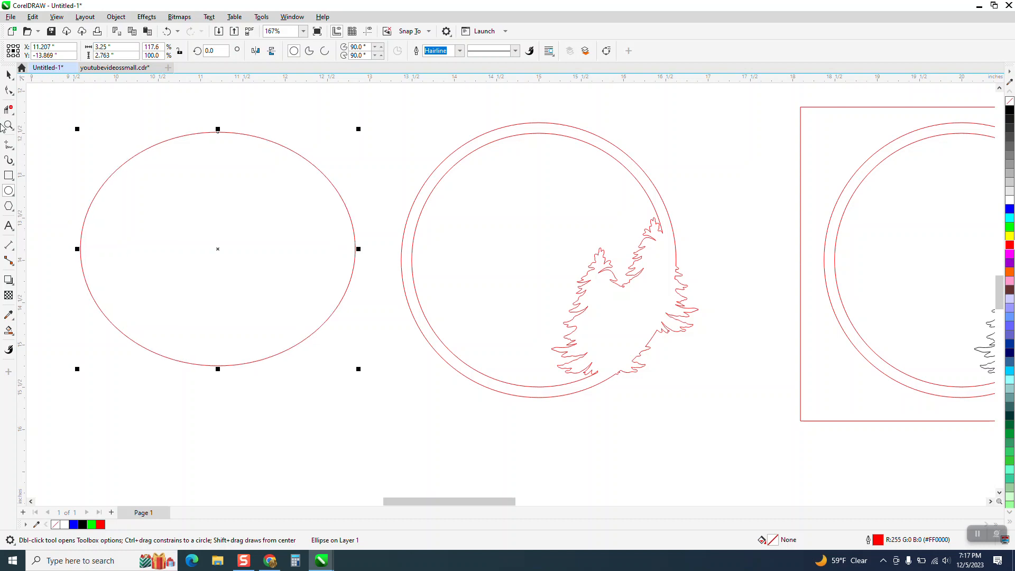
click(167, 32)
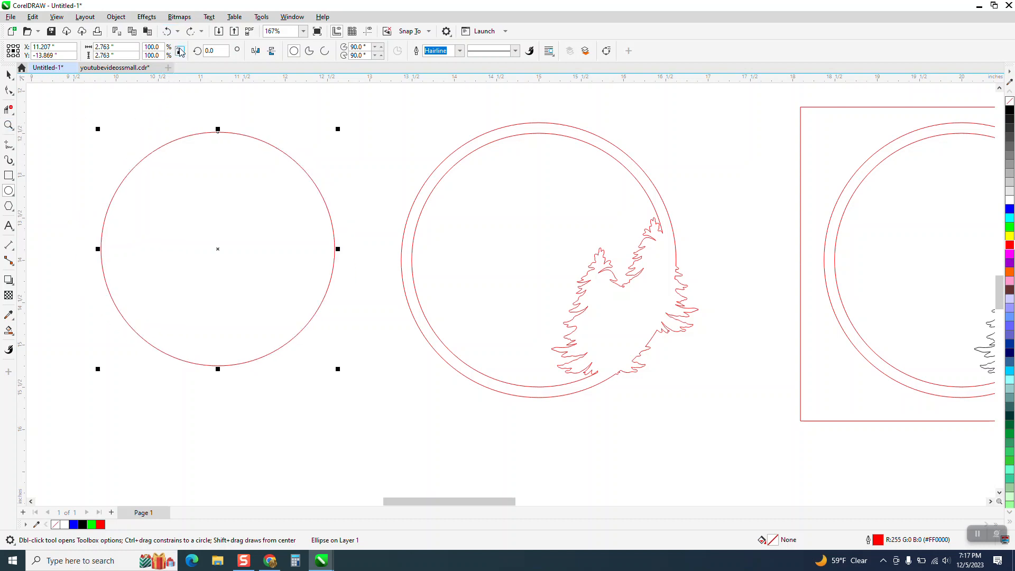
Set the new circle's diameter to 3.25 inches with proportions locked and give it a black outline
click(105, 46)
text(3.25)
key(Return)
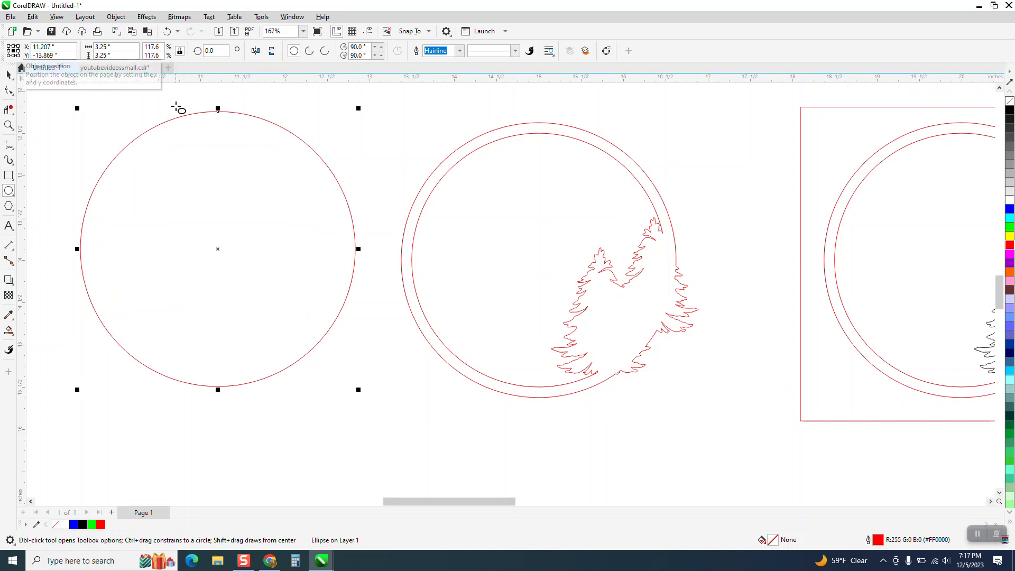
click(6, 75)
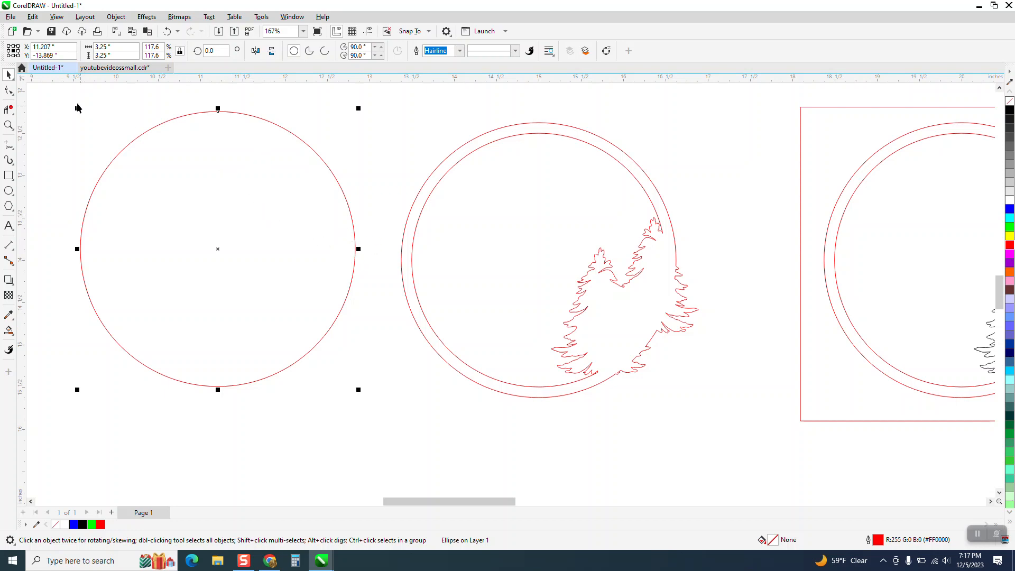
right_click(1008, 110)
Try to centre the black circle and the ring-and-trees outline on the page together, and undo the alignment
drag(57, 92, 754, 431)
key(p)
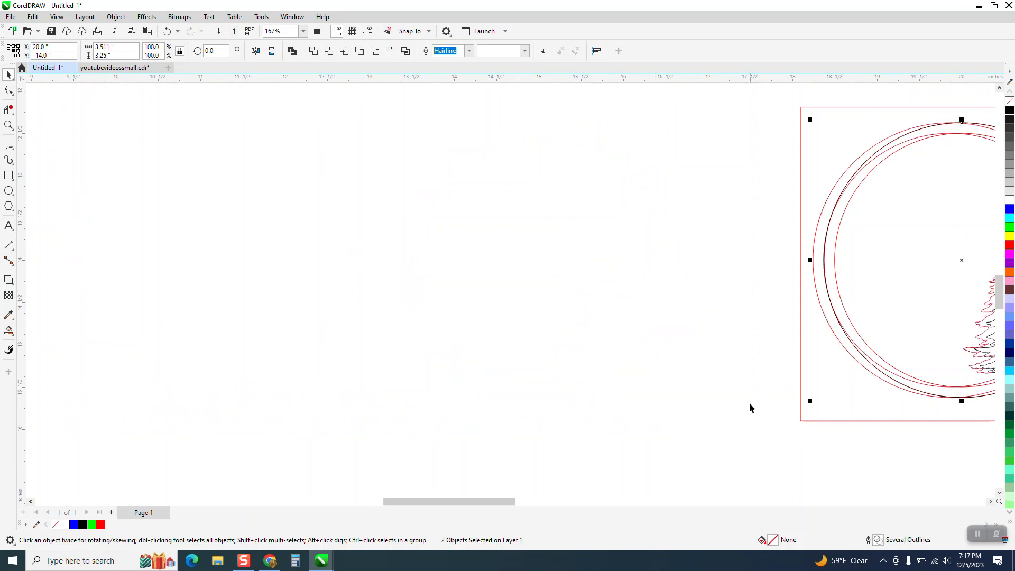
scroll(307, 362, down, 1)
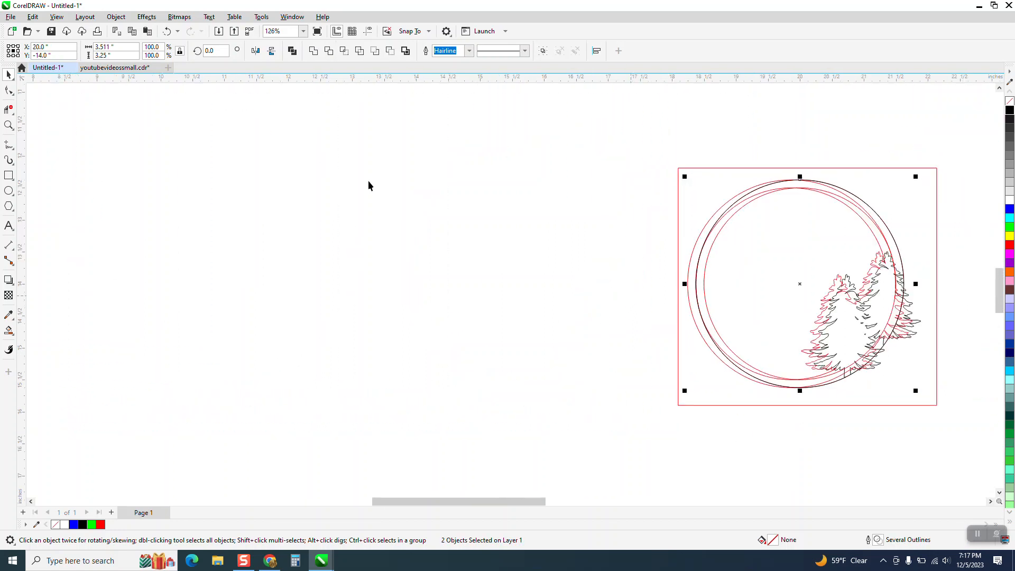
click(167, 31)
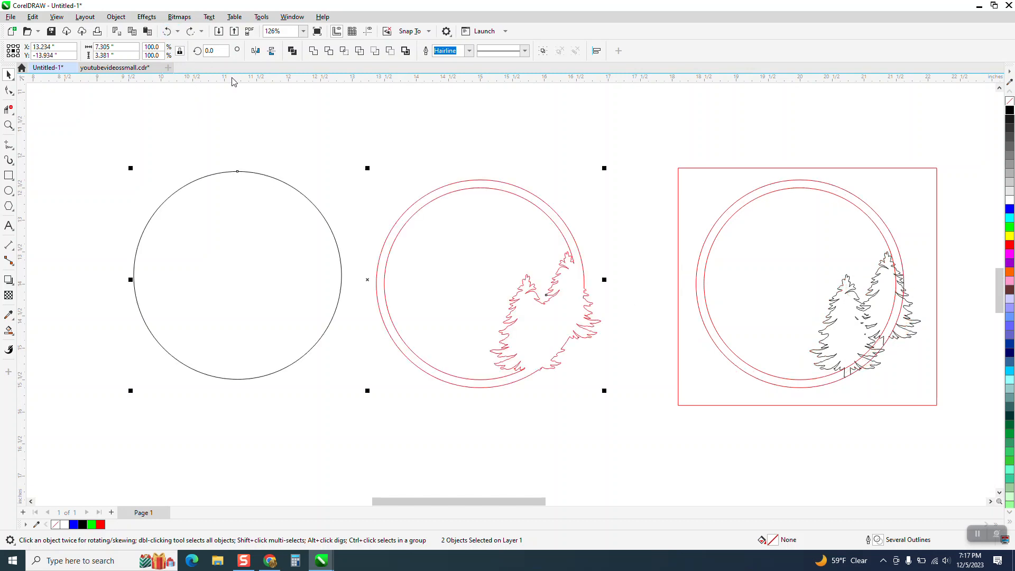
Move the black circle onto the red ring so that it coincides with the ring's outer edge
click(295, 134)
click(296, 191)
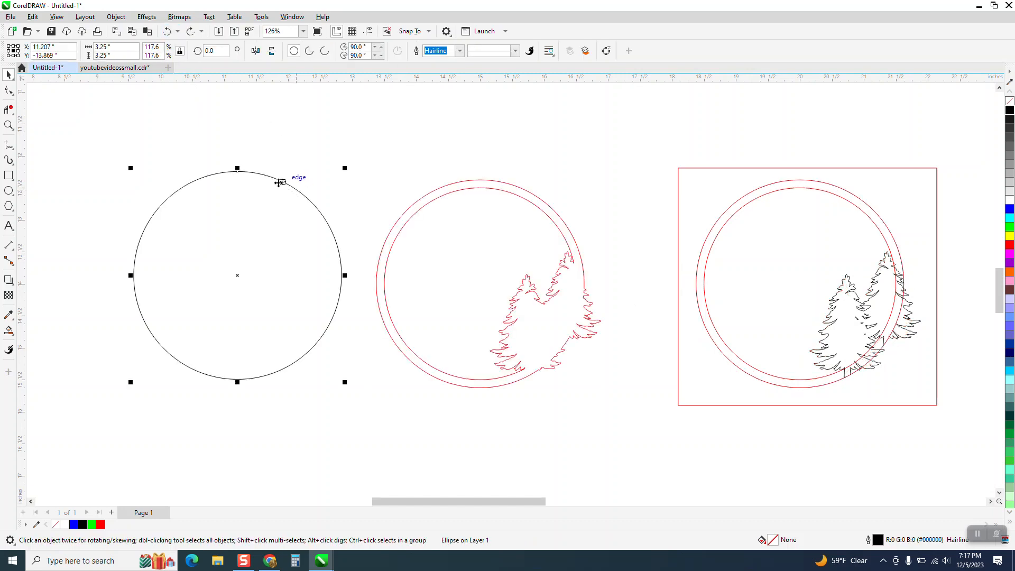
drag(238, 171, 478, 178)
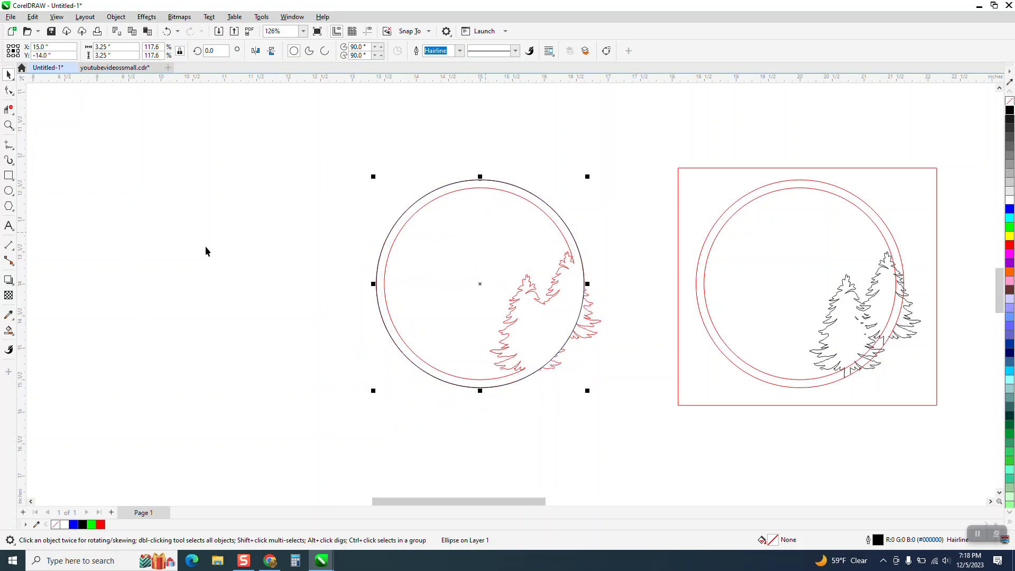
Set the document's default font for artistic text to The Creepy House
click(12, 229)
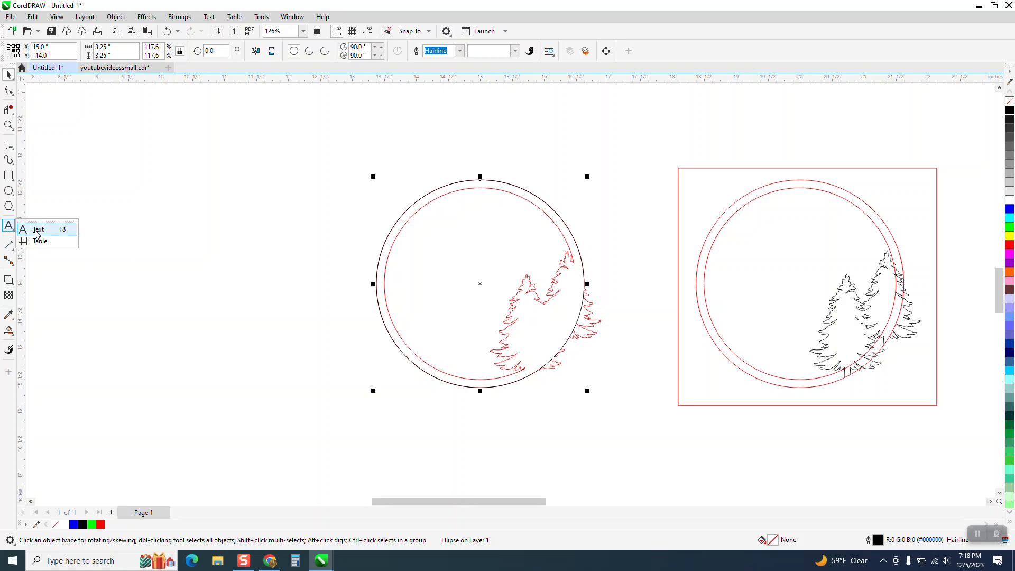
click(35, 231)
click(369, 53)
click(370, 51)
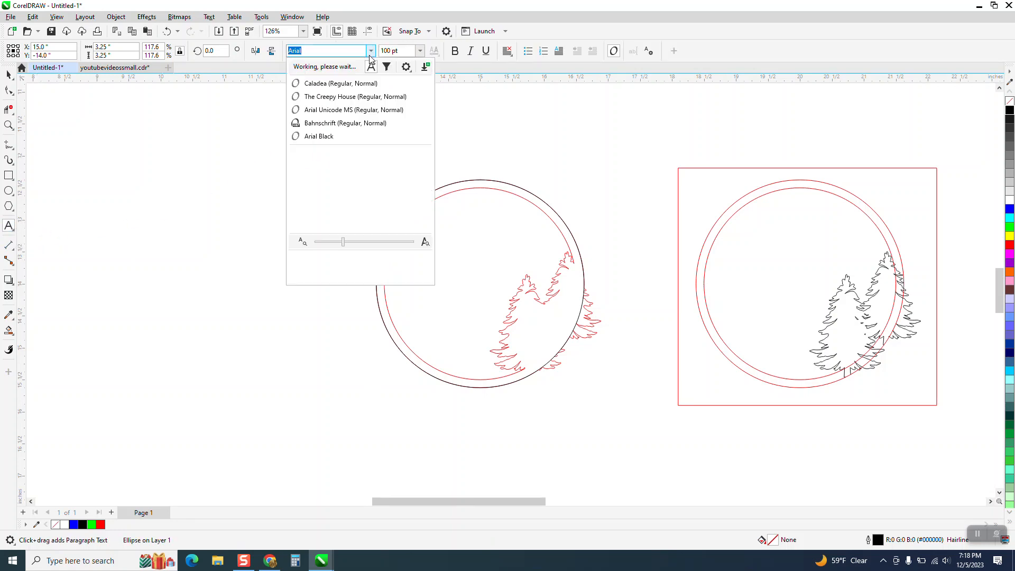
click(348, 102)
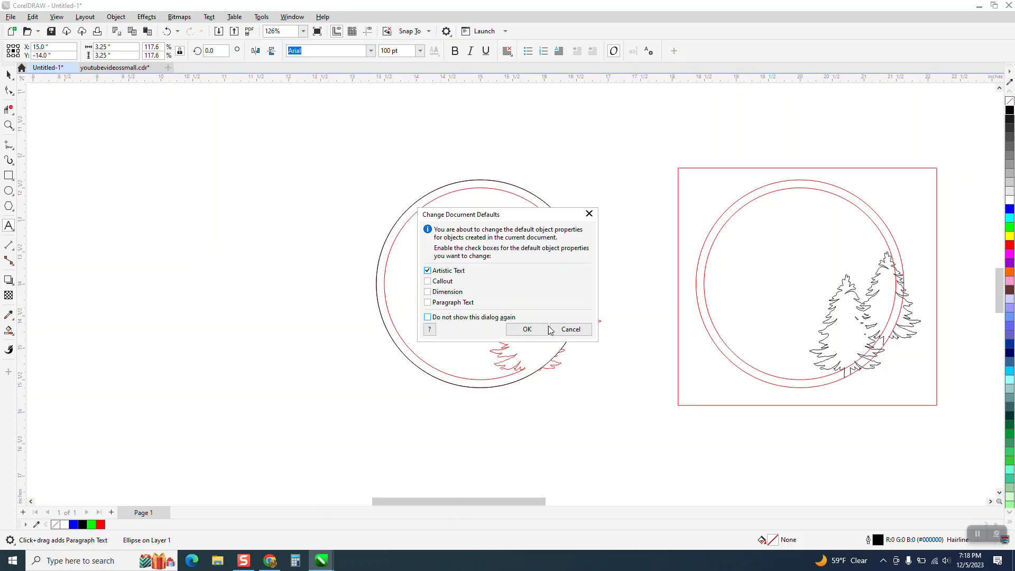
click(537, 332)
Add the person's first name as artistic text about 5 inches wide across the upper edge of the black circle
click(248, 204)
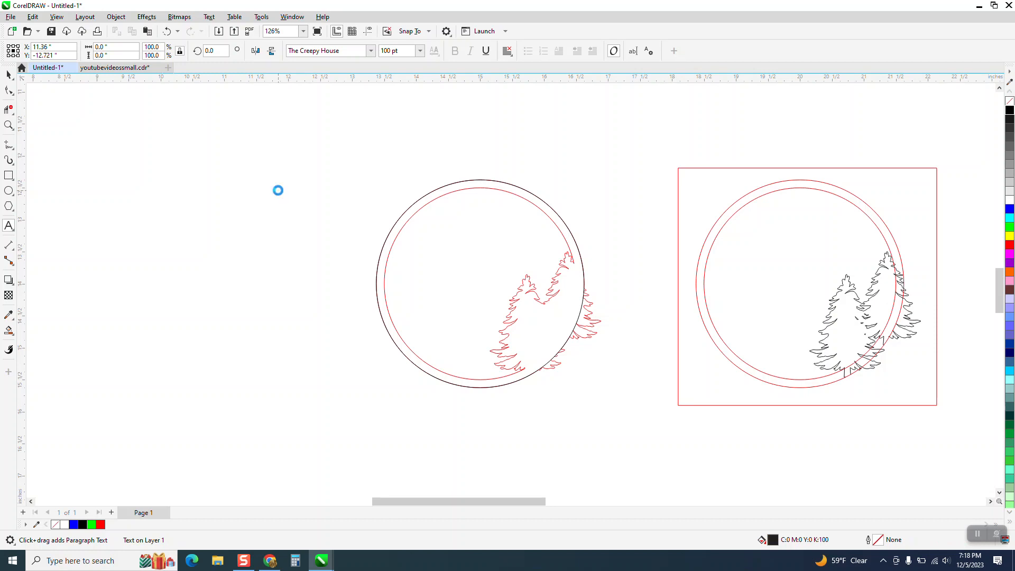
text(BRIA)
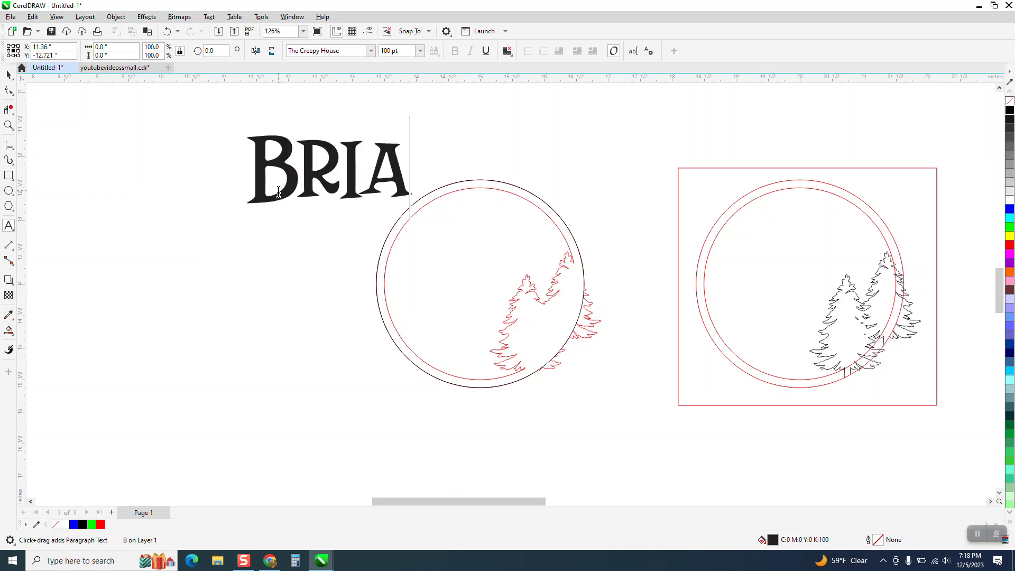
text(NNA)
click(9, 75)
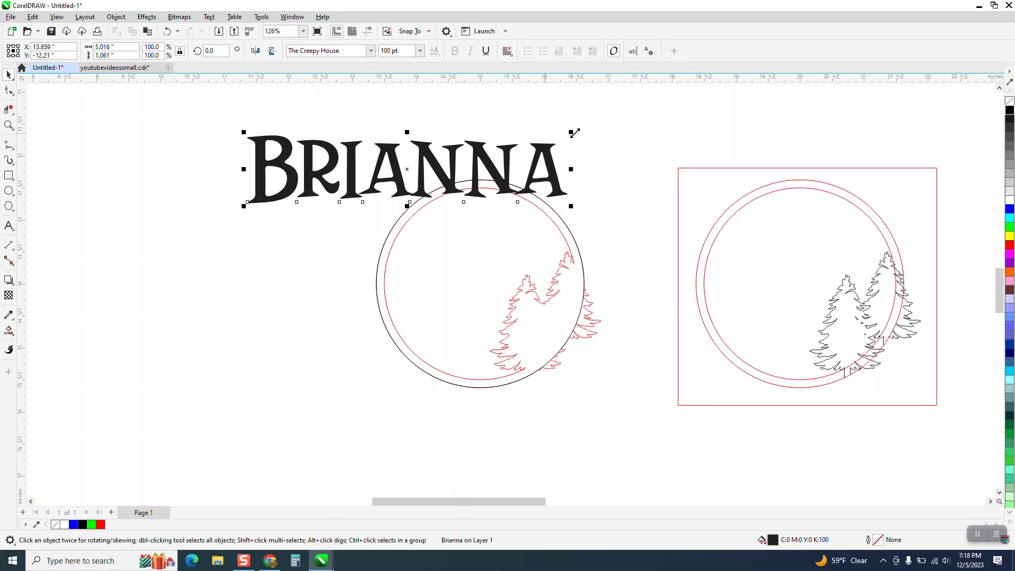
Scale the name text down to about 2.2 inches wide and place it inside the upper half of the ring
drag(572, 131, 446, 170)
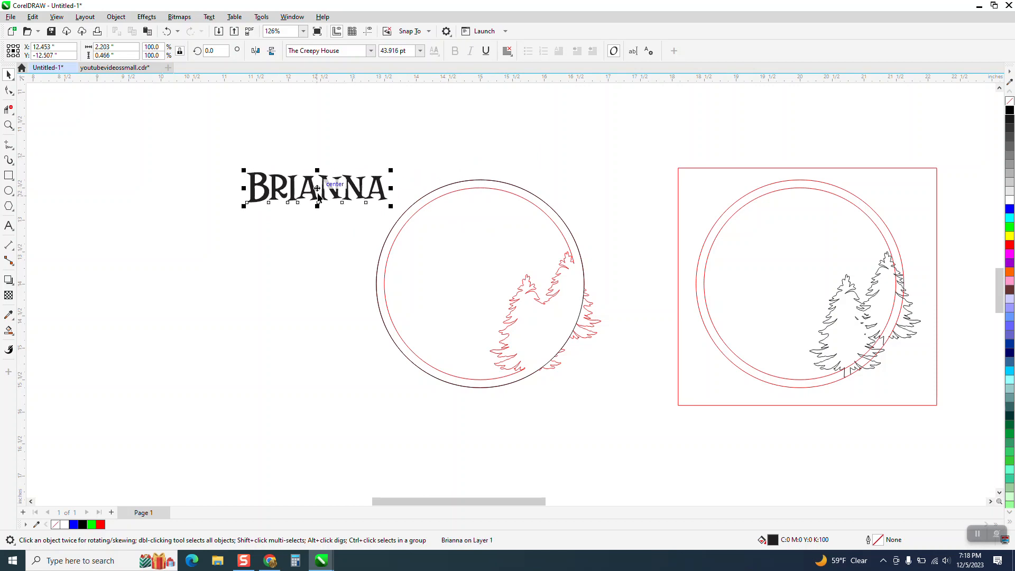
drag(321, 194, 483, 257)
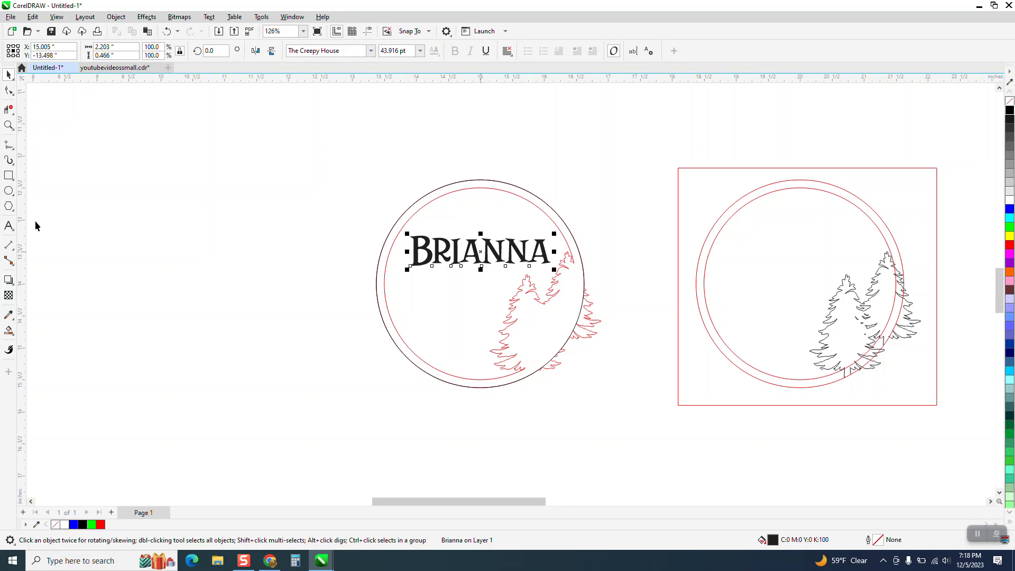
Draw a five-pointed star about 0.28 inch wide beside the ring, with a black fill and no outline
click(9, 206)
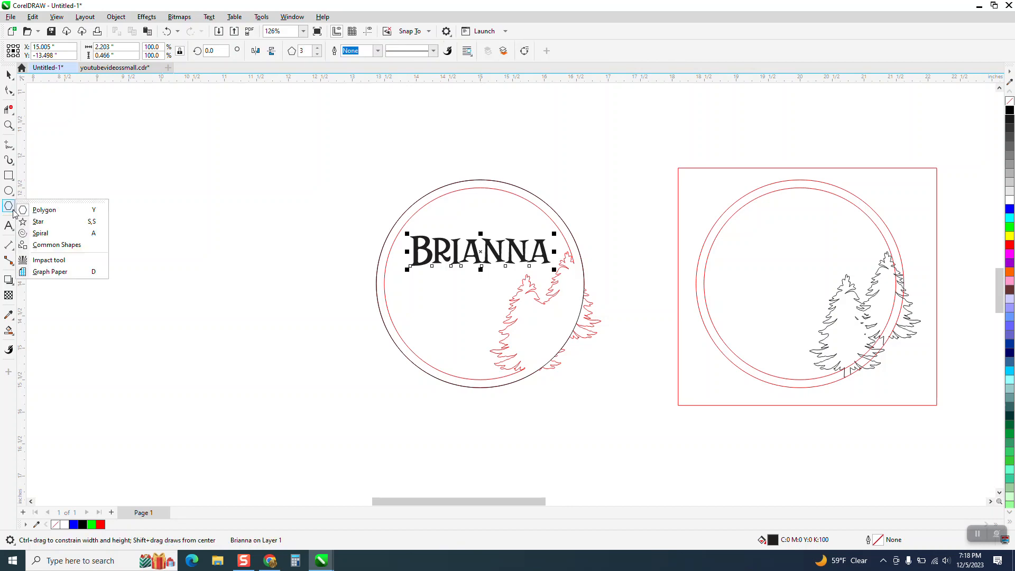
click(29, 221)
drag(253, 244, 229, 263)
key(space)
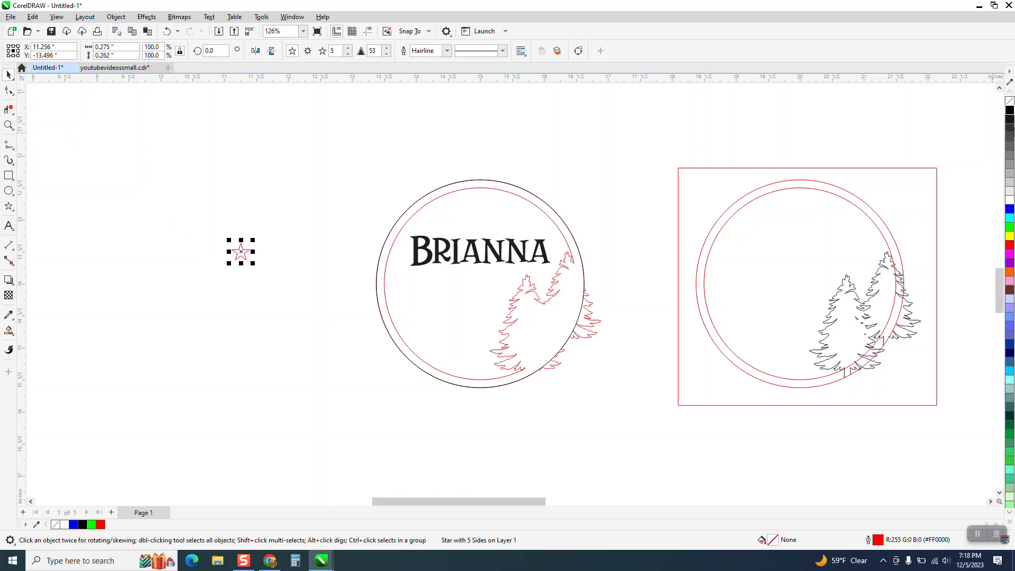
click(1010, 110)
right_click(1010, 101)
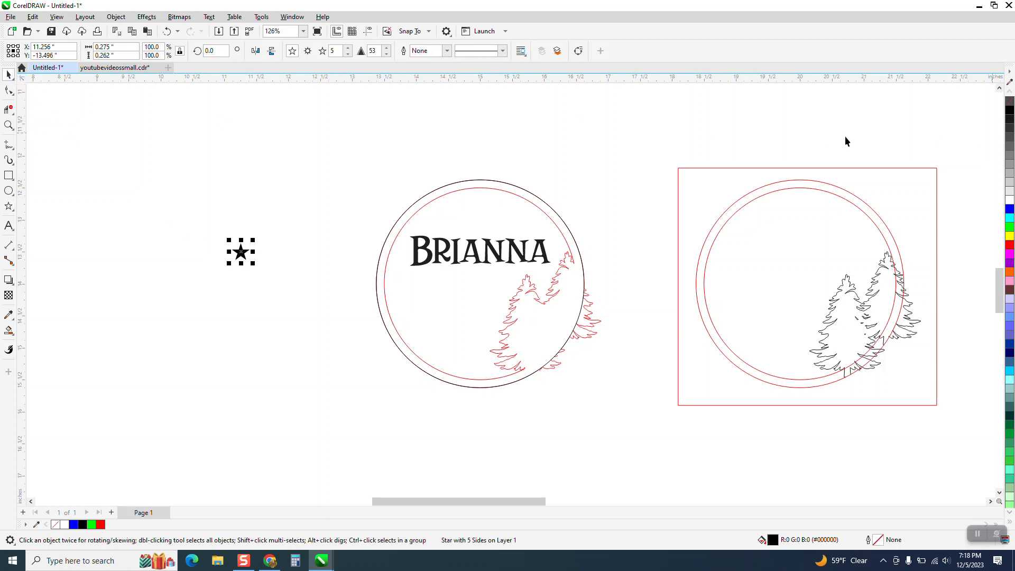
Place the black star inside the ring and scatter five copies, giving two stars above the name and four below it
drag(241, 251, 413, 294)
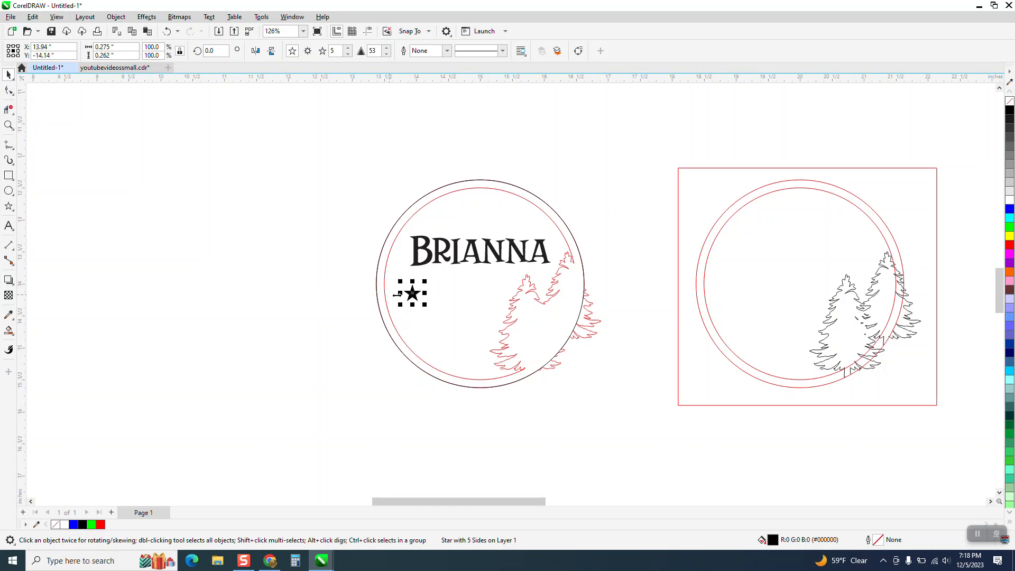
mouse_move(411, 294)
mouse_down()
mouse_move(441, 340)
mouse_move(484, 286)
mouse_move(510, 281)
mouse_move(518, 228)
mouse_move(452, 209)
mouse_move(416, 332)
mouse_move(484, 360)
mouse_up()
key(space)
key(space)
key(space)
key(space)
click(501, 270)
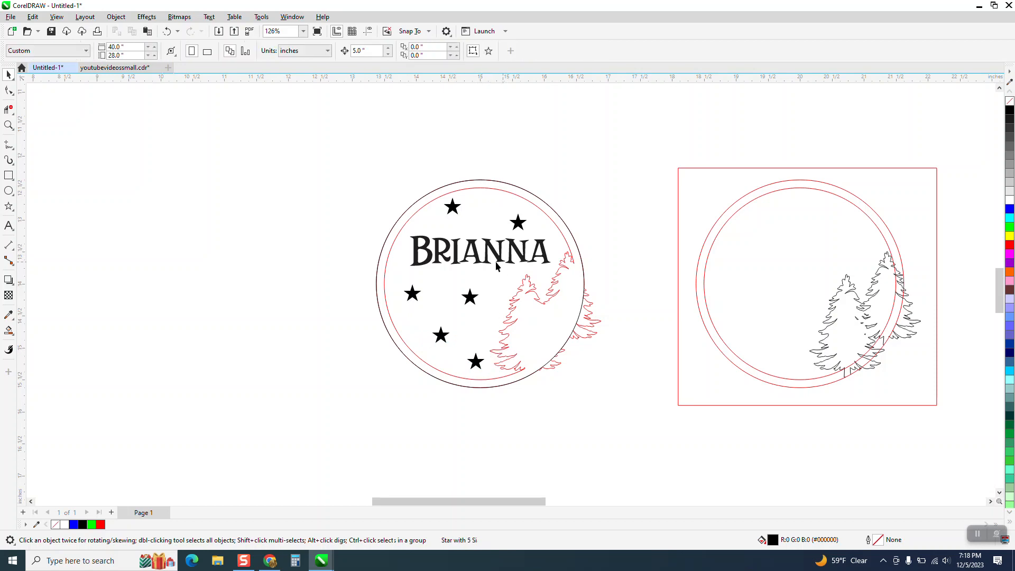
Scale the upper-left star above the name and the star just below the name's middle to 75%
click(457, 210)
double_click(154, 47)
text(75)
key(Return)
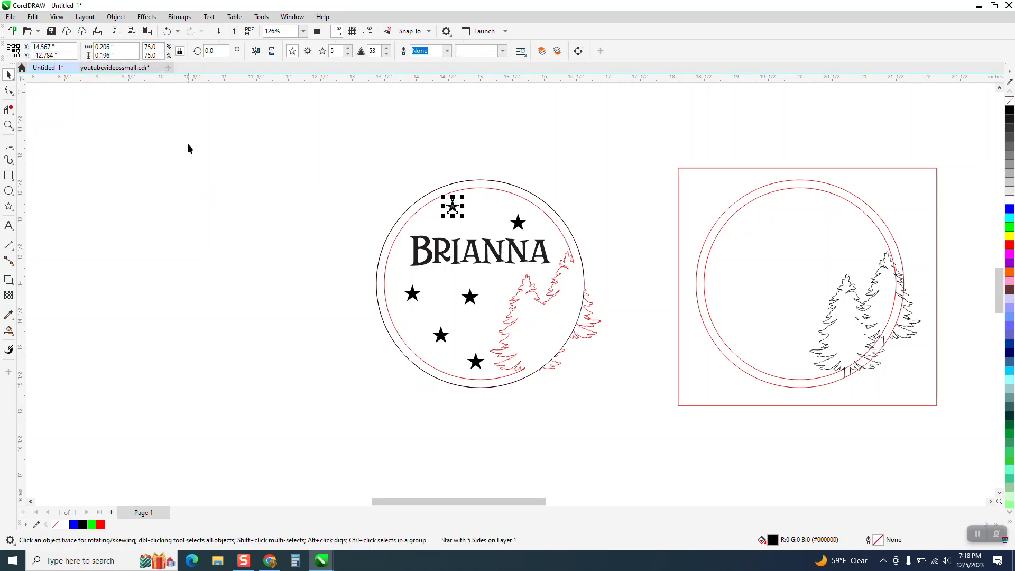
click(482, 298)
click(470, 297)
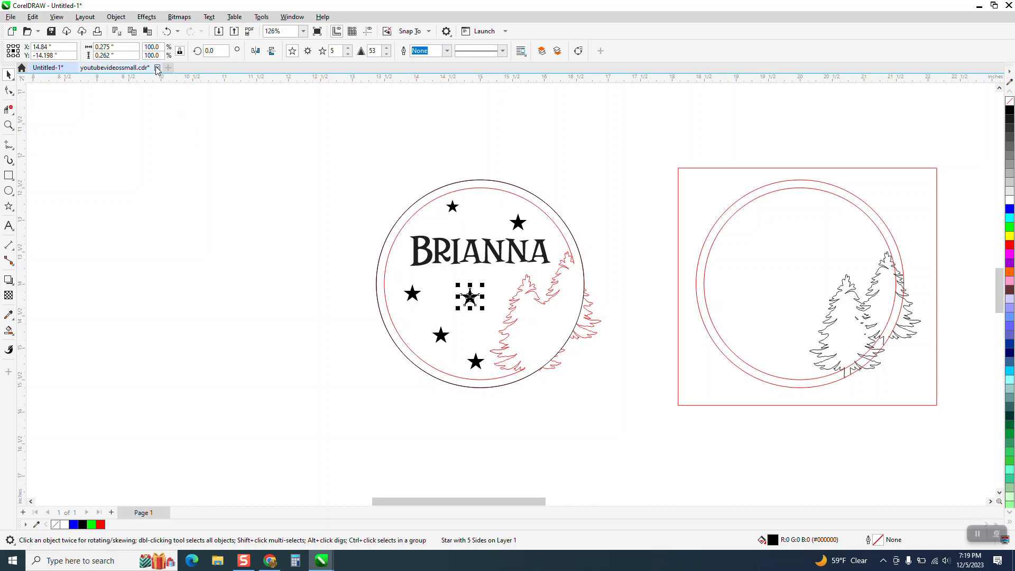
double_click(153, 47)
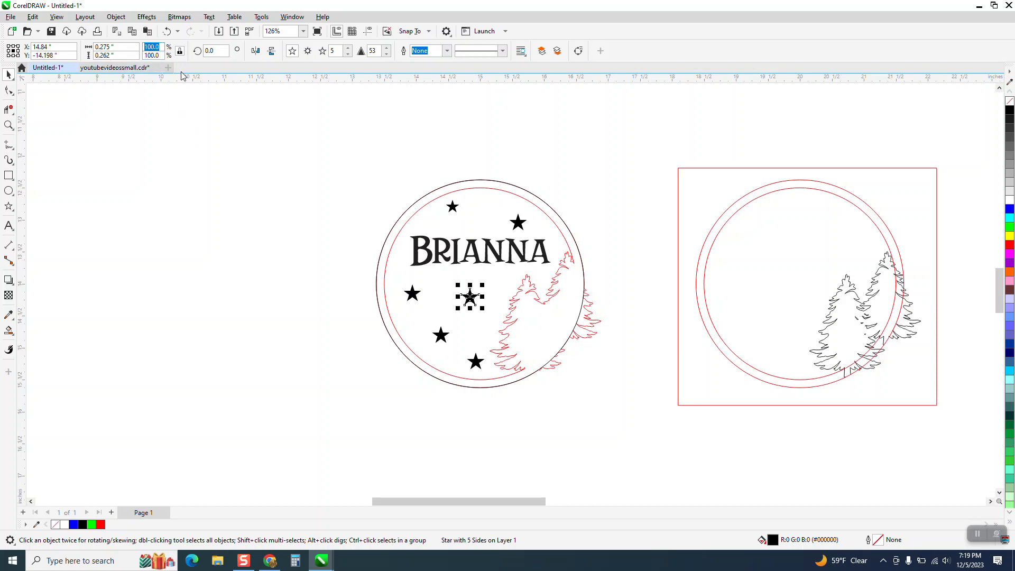
text(75)
key(Return)
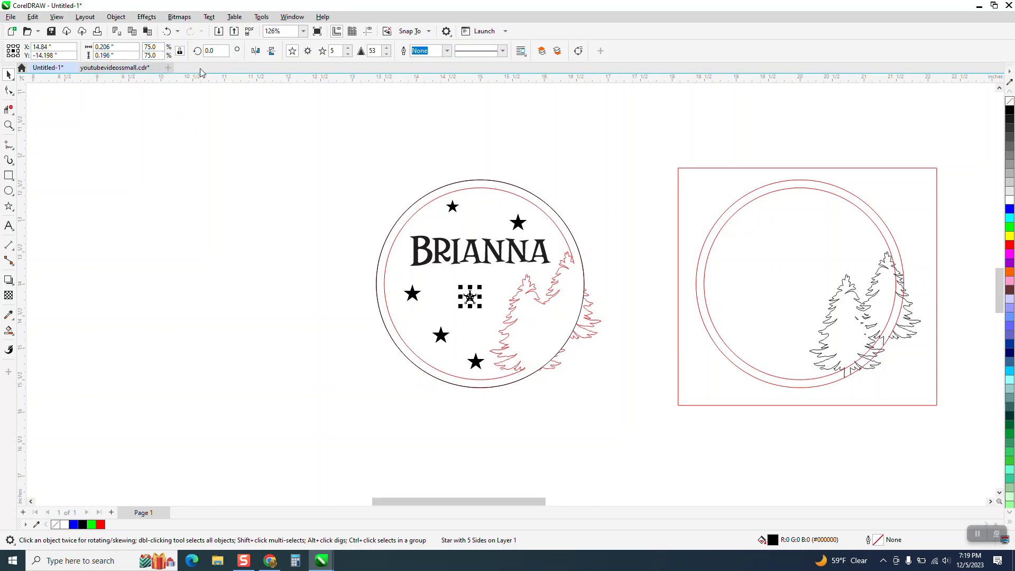
click(477, 143)
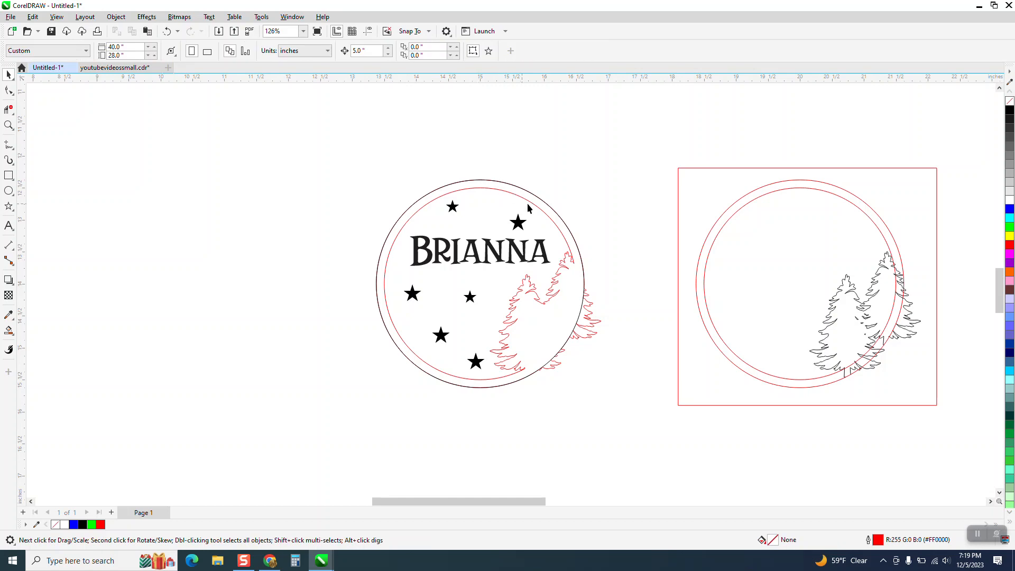
Separate the layers by moving the red ring-and-trees outline 5 inches left and the black circle 5 inches up
click(592, 306)
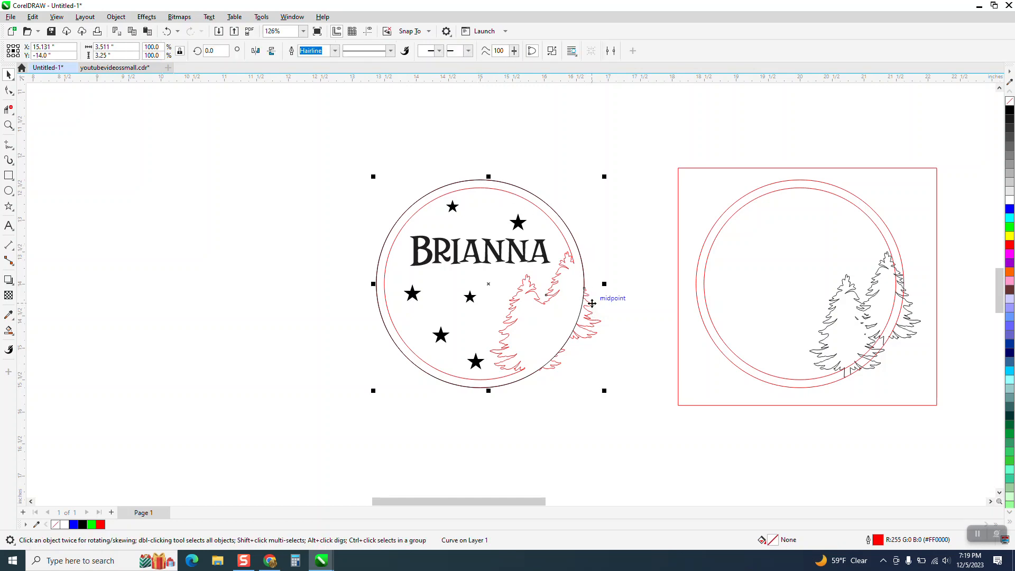
key(Left)
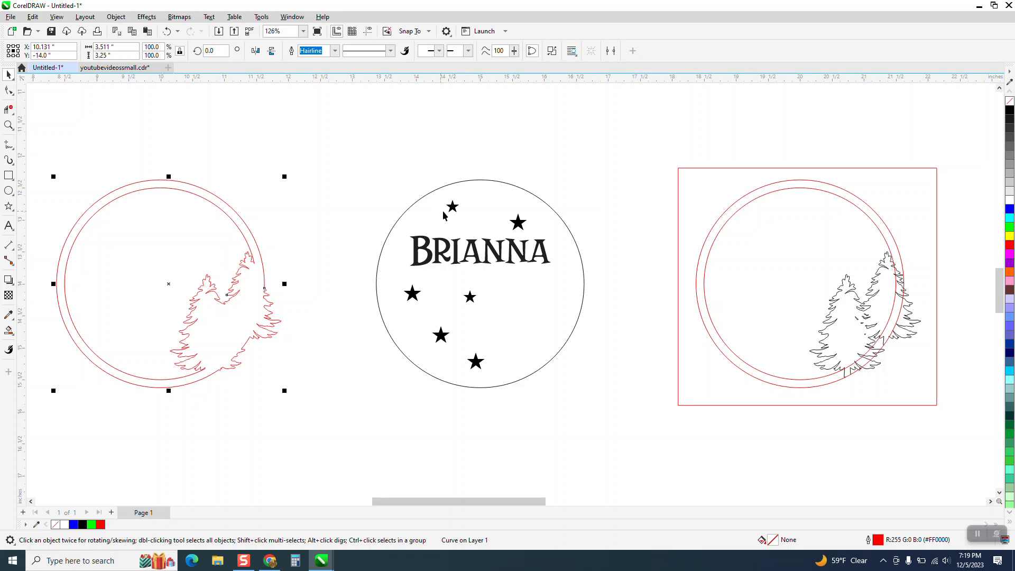
click(511, 186)
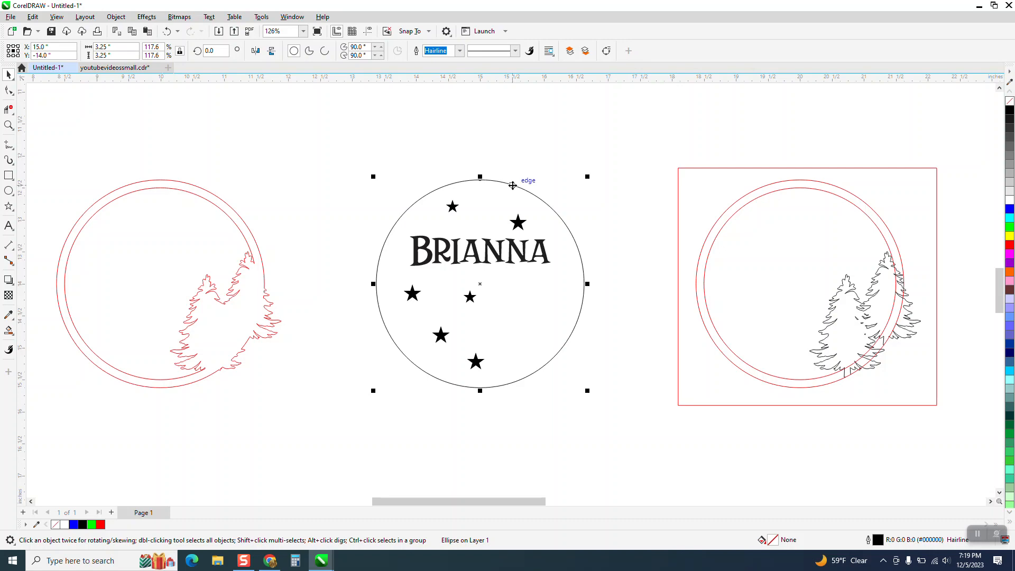
key(Up)
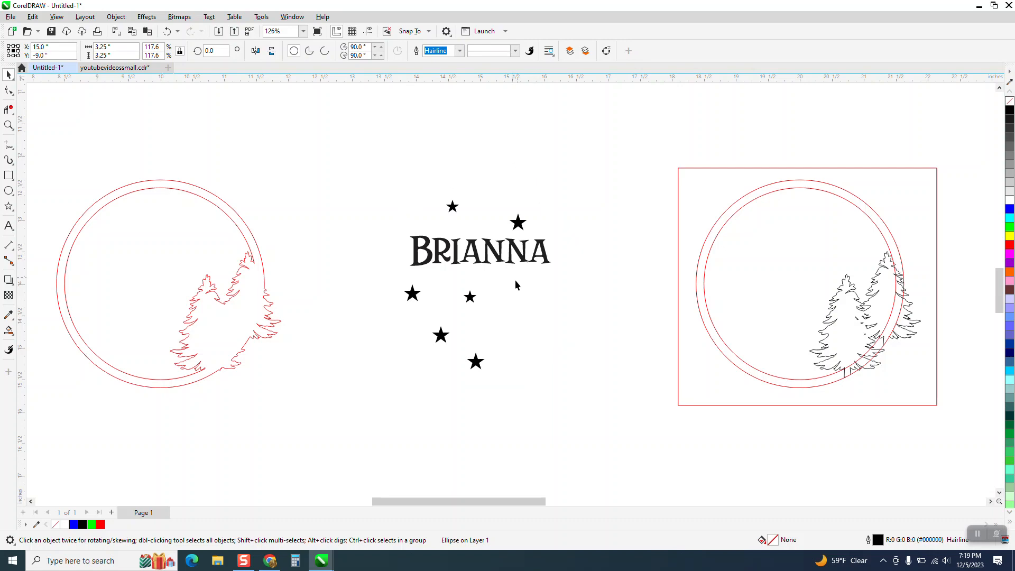
Fill the circle with golden yellow (#FFCC00) and move it 5 inches down, back behind the name and stars
scroll(497, 328, down, 2)
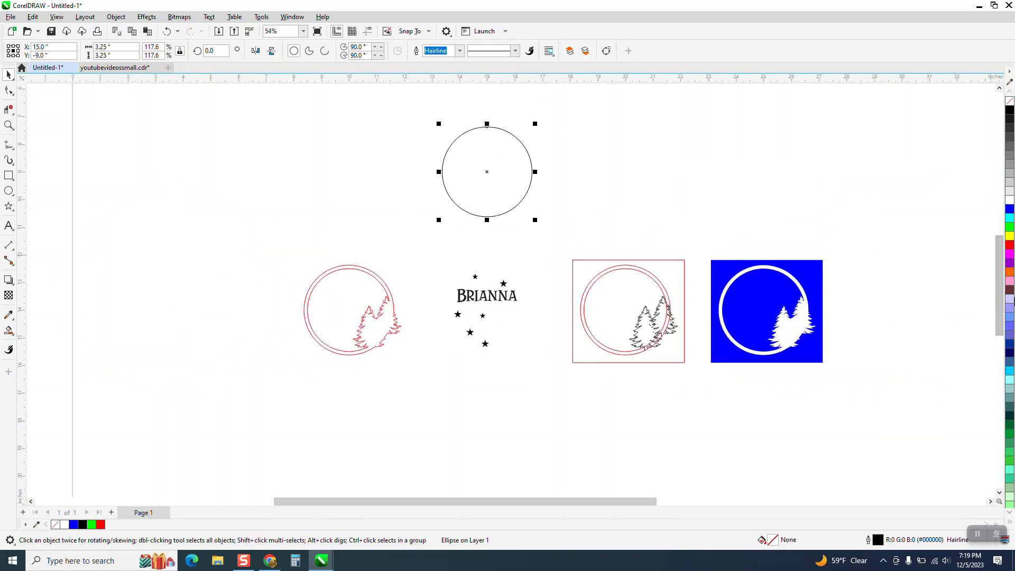
scroll(1010, 338, down, 10)
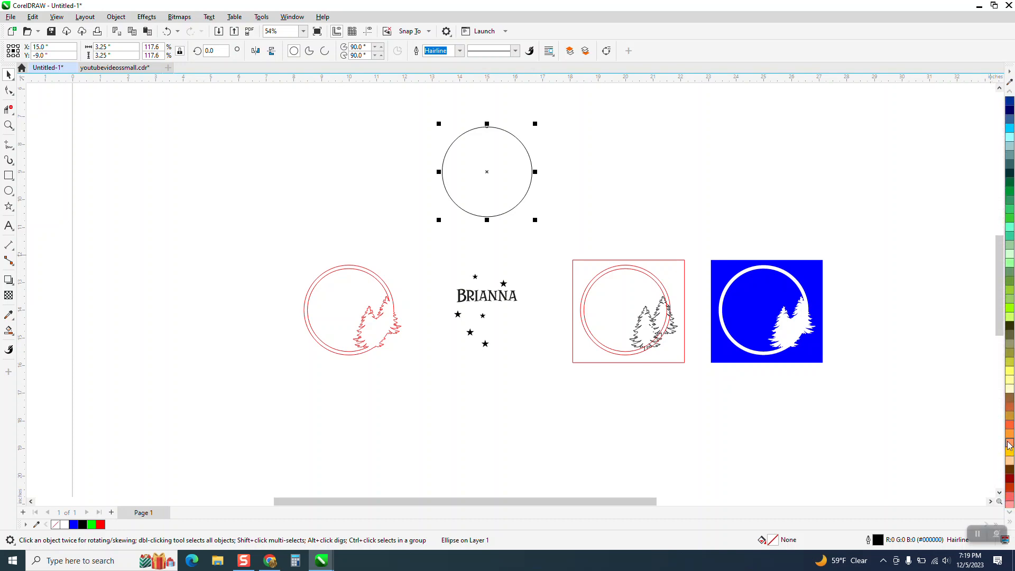
click(1010, 453)
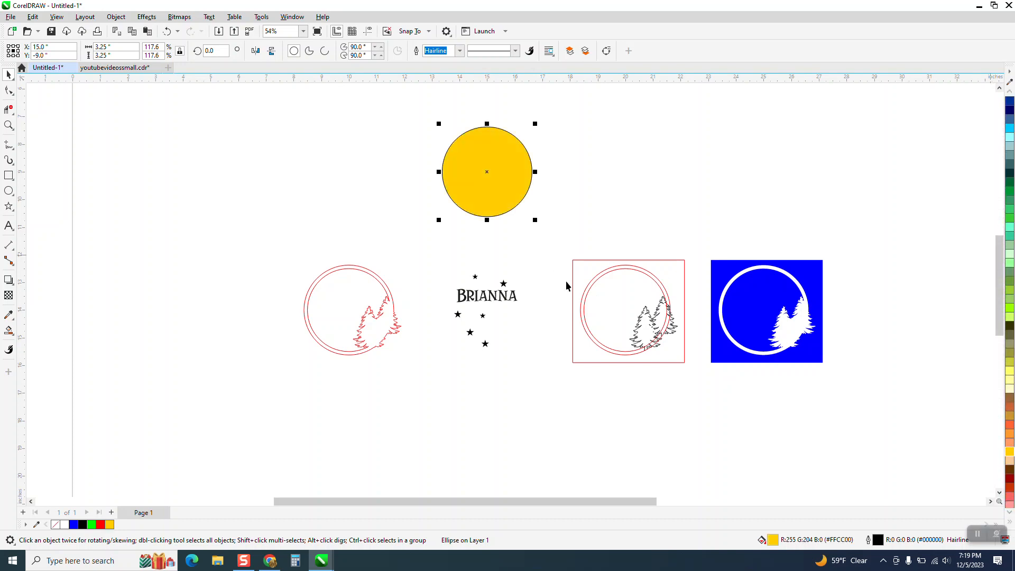
key(Down)
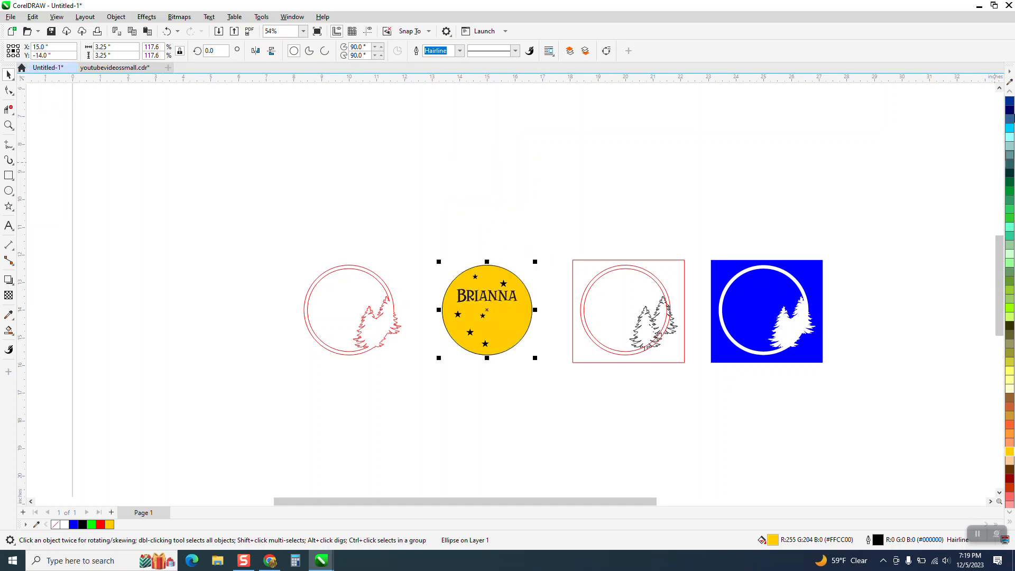
Remove the outline from the golden yellow circle
click(1010, 92)
click(1009, 92)
click(1010, 92)
click(1010, 91)
click(1010, 91)
right_click(1010, 101)
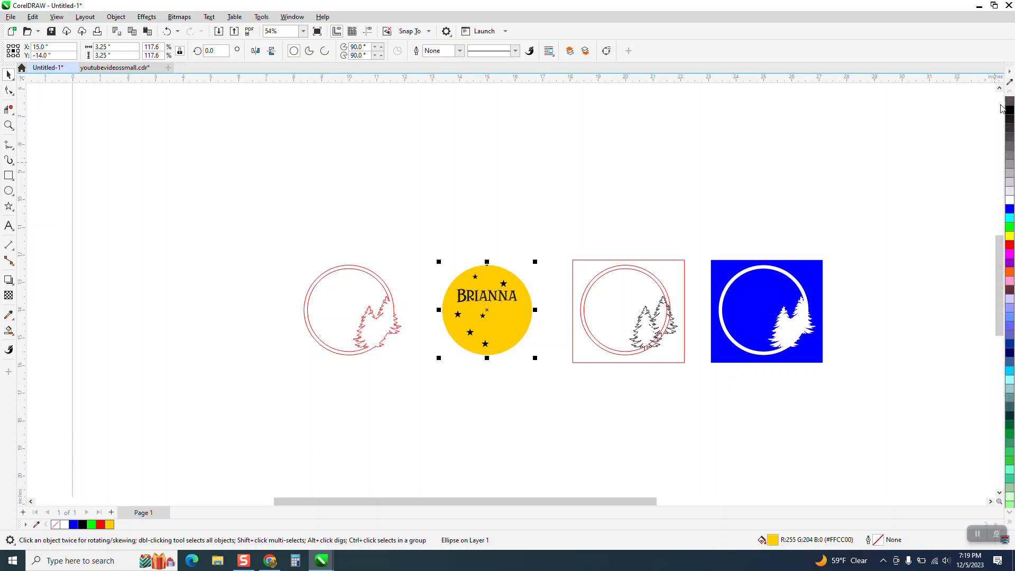
Use Smart Fill to create a brown (#996633) ring-and-trees shape without an outline from the red ring-and-trees outline
click(12, 334)
click(46, 345)
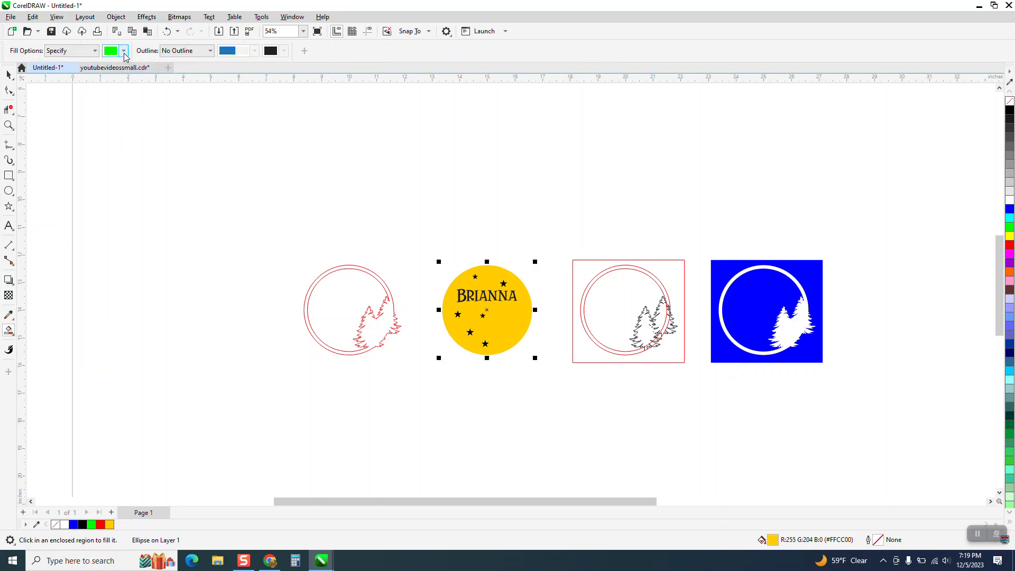
click(124, 52)
click(157, 193)
click(379, 323)
click(378, 320)
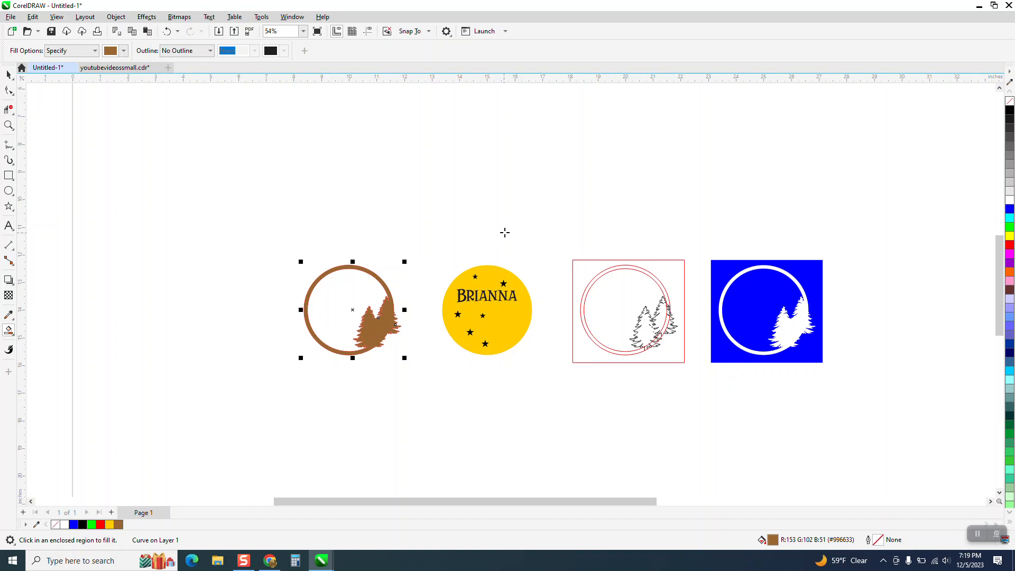
Move the brown ring-and-trees shape onto the yellow circle so that it frames the name and stars
key(Left)
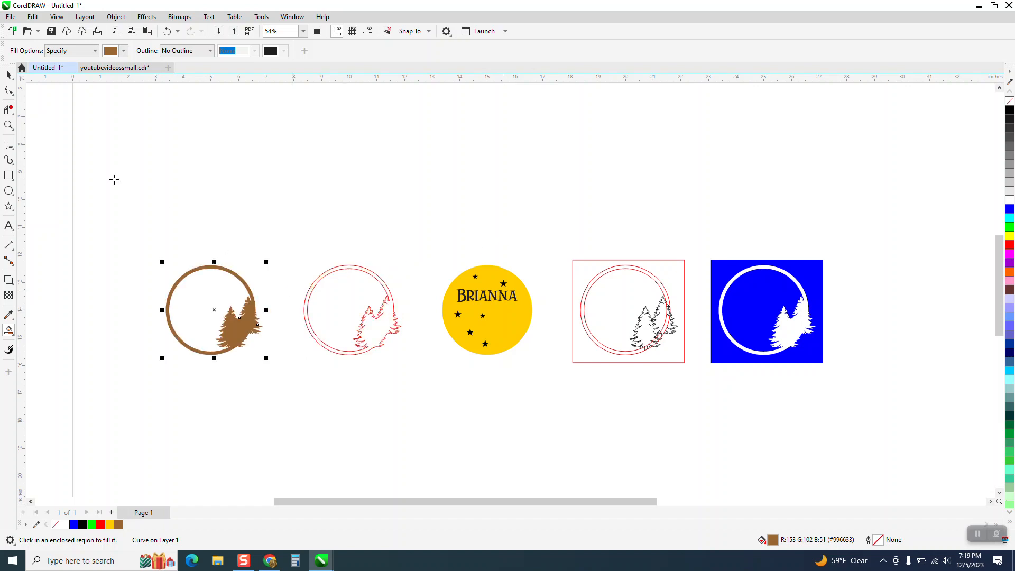
click(8, 74)
click(251, 290)
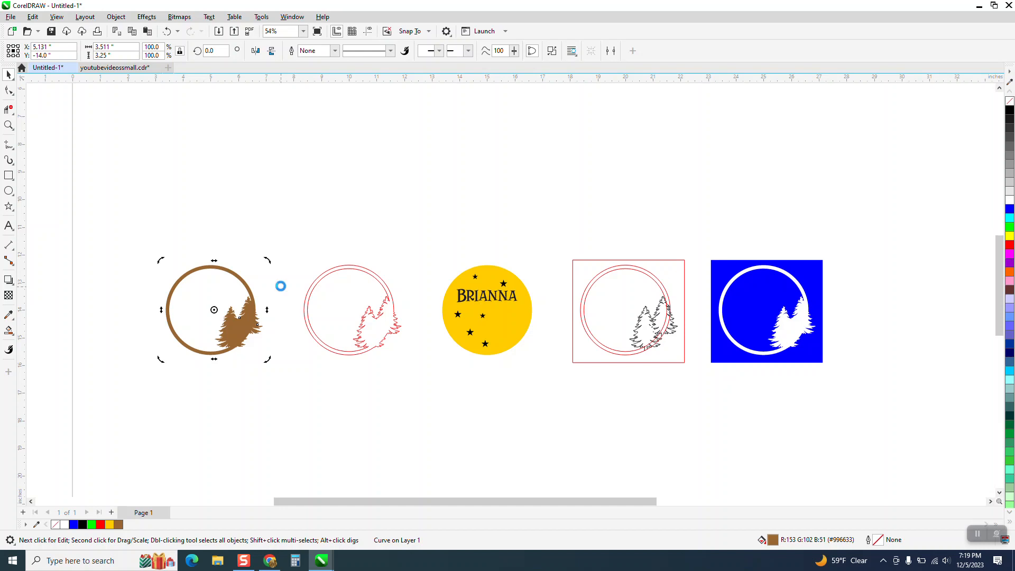
key(Right)
key(Right)
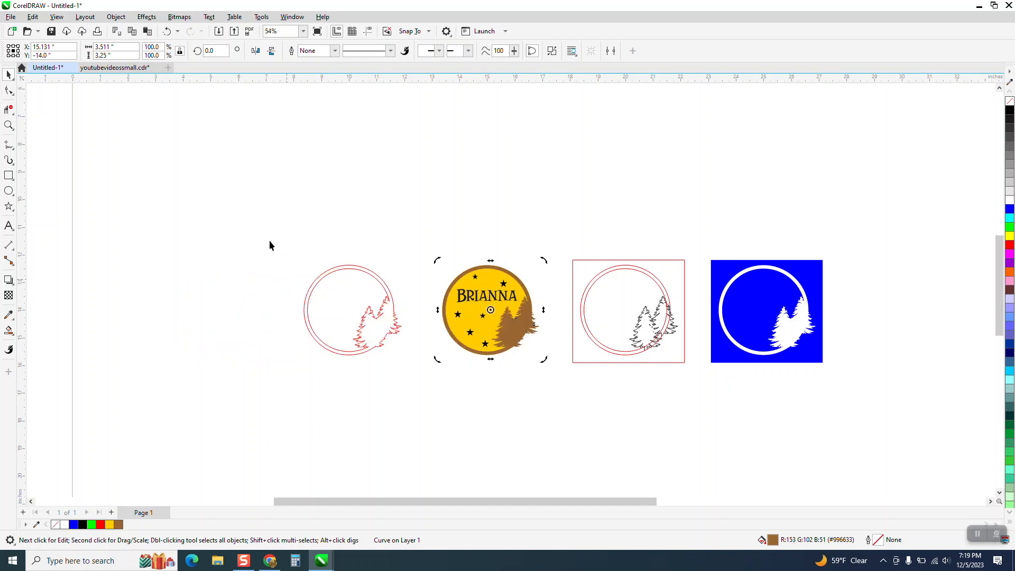
Move the brown ring-and-trees shape 5 inches down and give the yellow circle a red hairline outline
click(9, 125)
drag(422, 237, 608, 422)
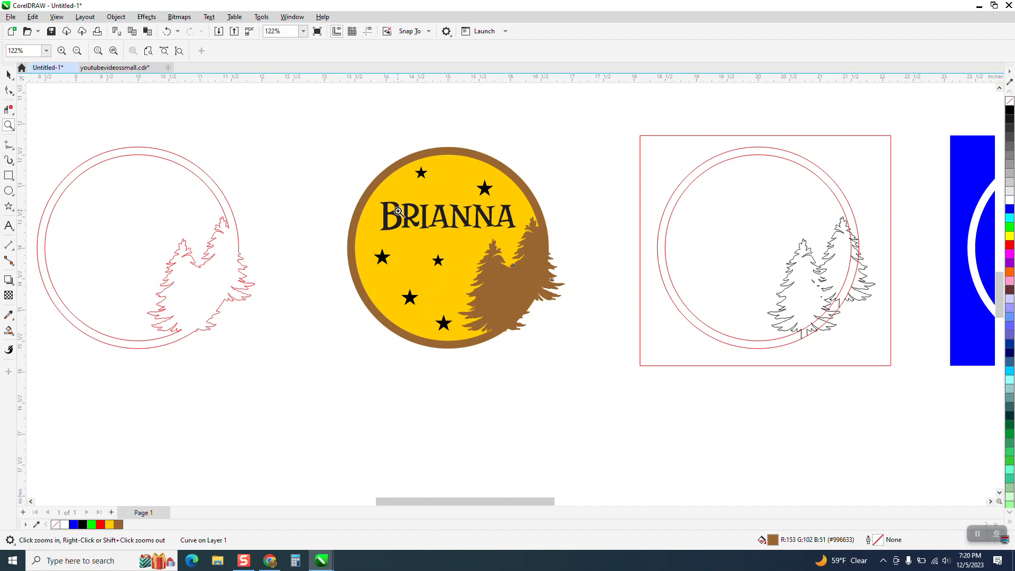
click(10, 75)
click(425, 168)
key(Down)
click(459, 175)
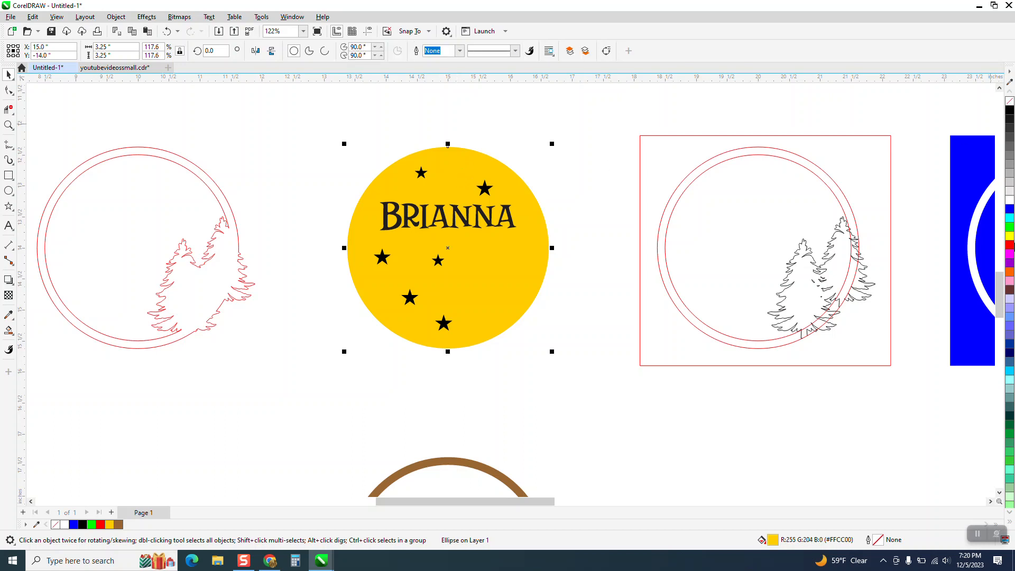
right_click(1010, 246)
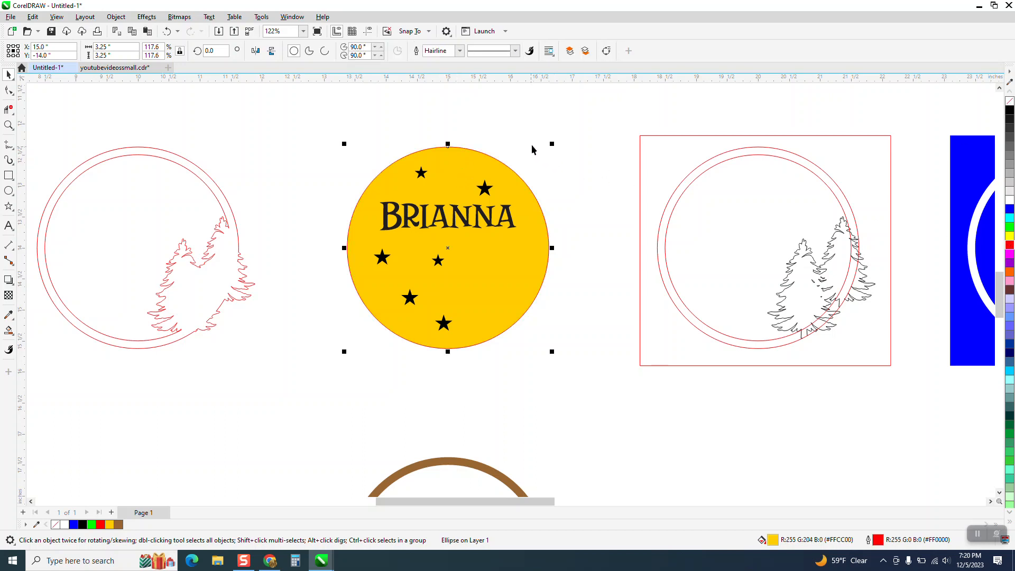
key(Up)
scroll(486, 220, down, 1)
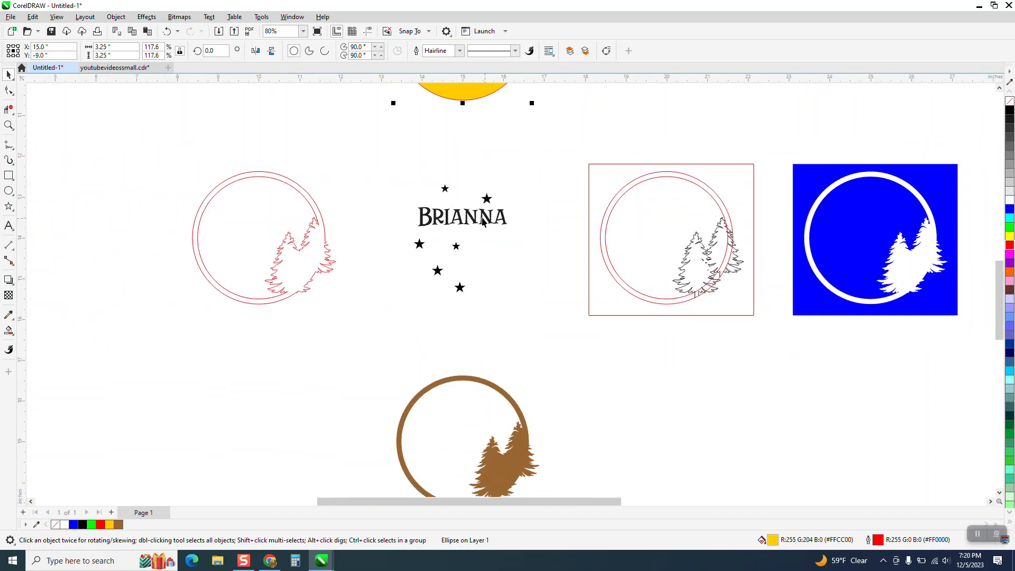
scroll(483, 222, down, 1)
key(Down)
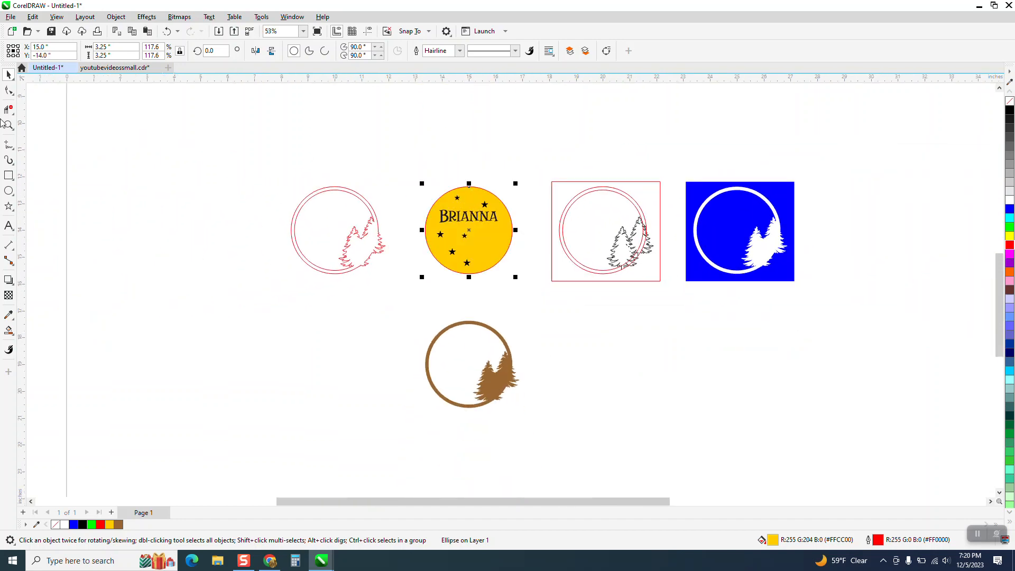
click(8, 126)
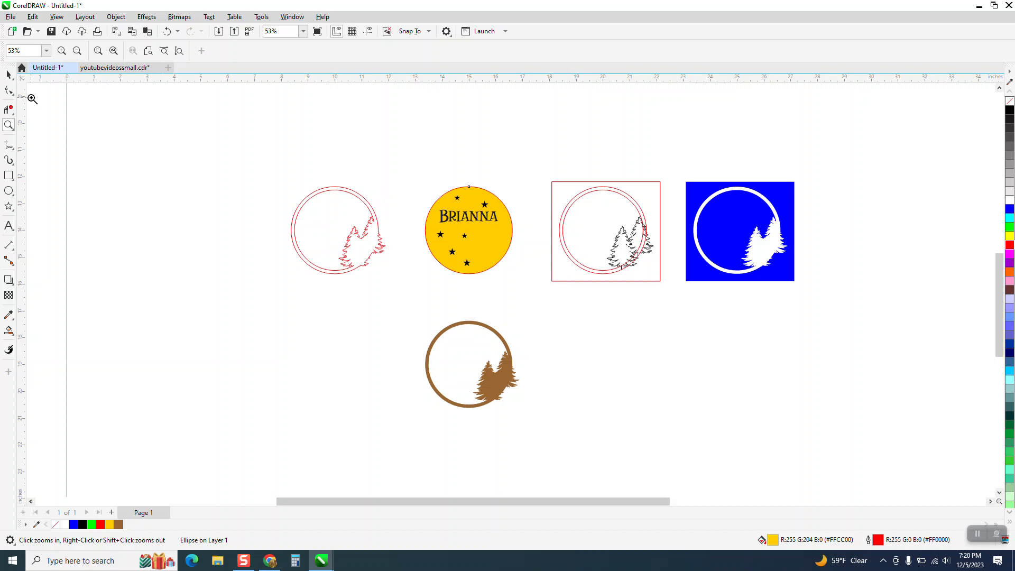
click(9, 74)
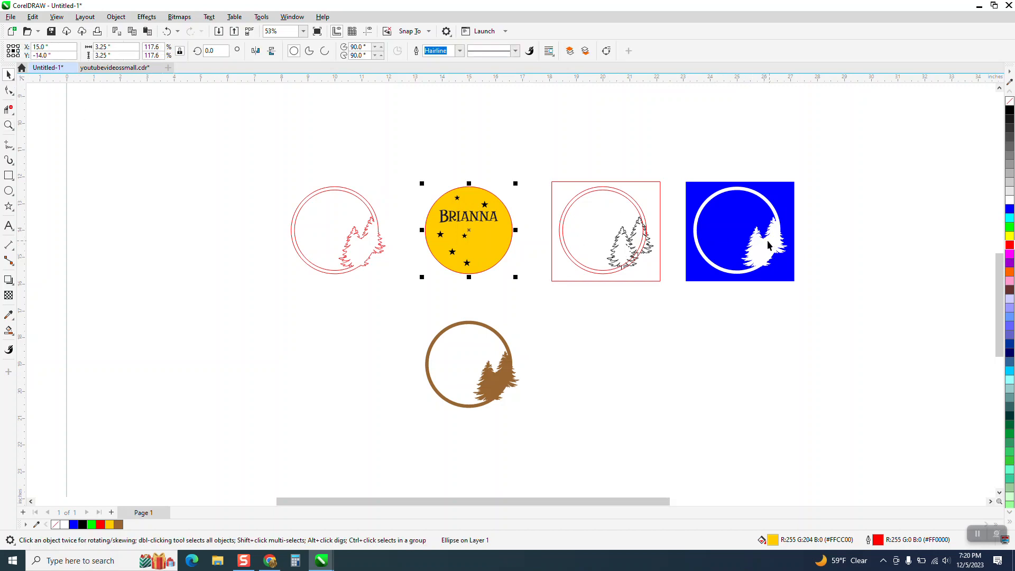
Move the yellow circle, the name and all the stars together 5 inches down, behind the brown ring-and-trees shape
drag(404, 173, 631, 294)
click(9, 124)
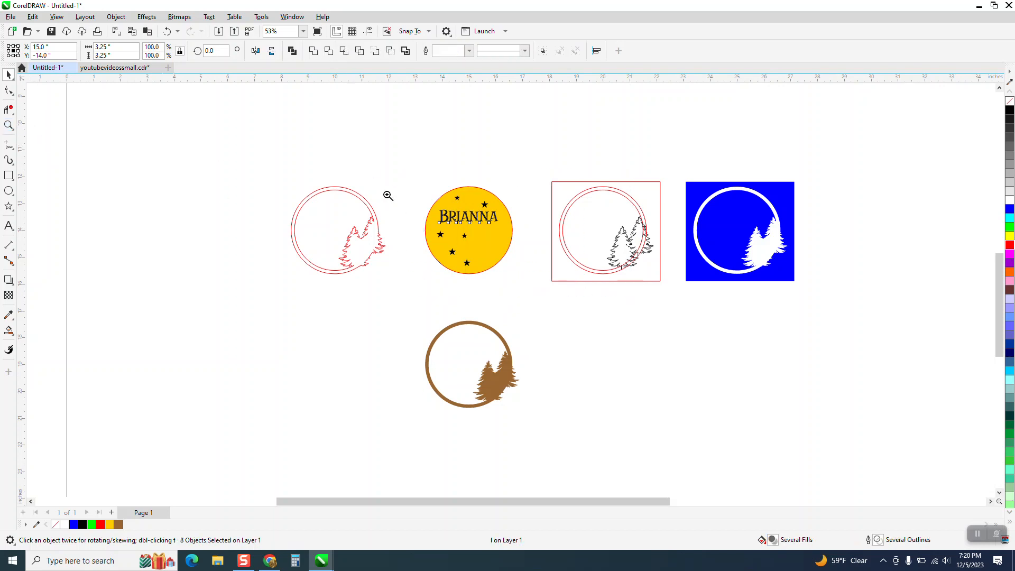
click(8, 76)
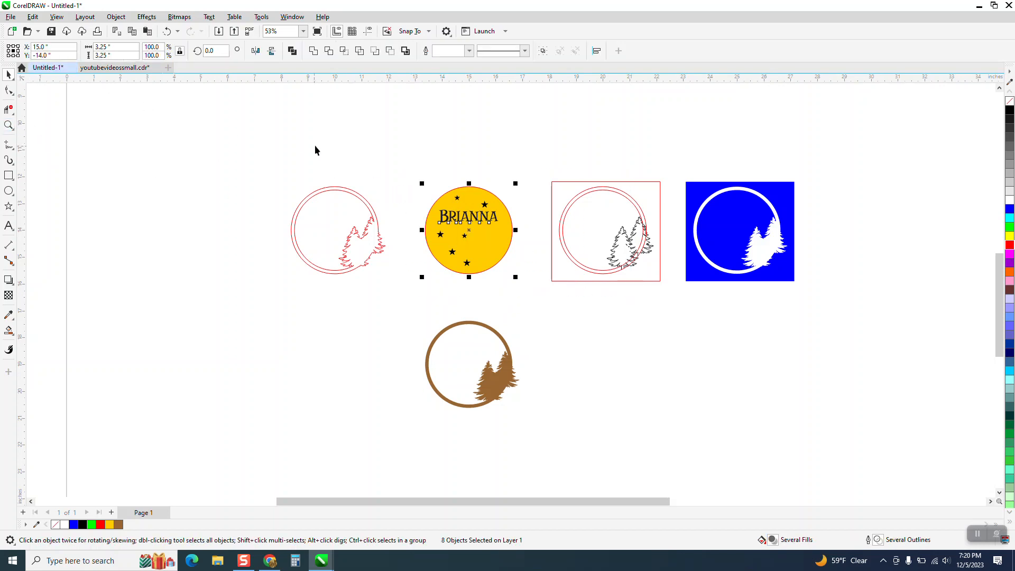
key(Down)
click(8, 125)
drag(408, 318, 540, 430)
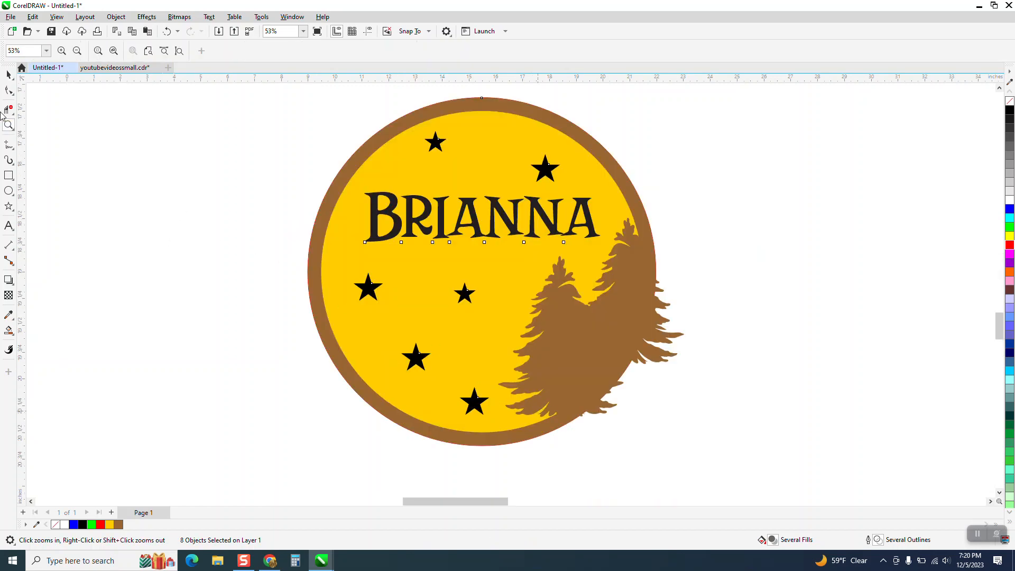
click(9, 75)
click(134, 116)
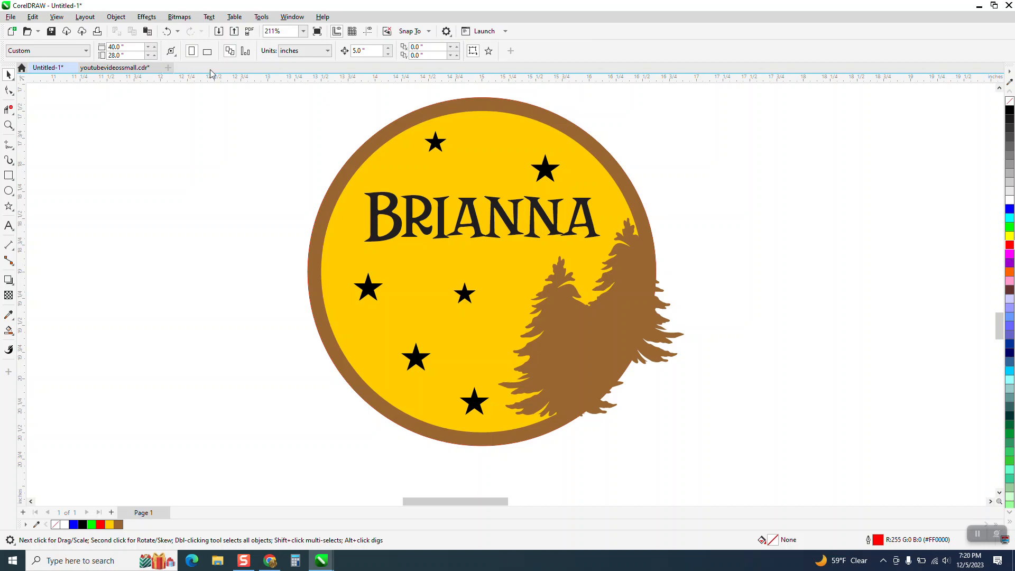